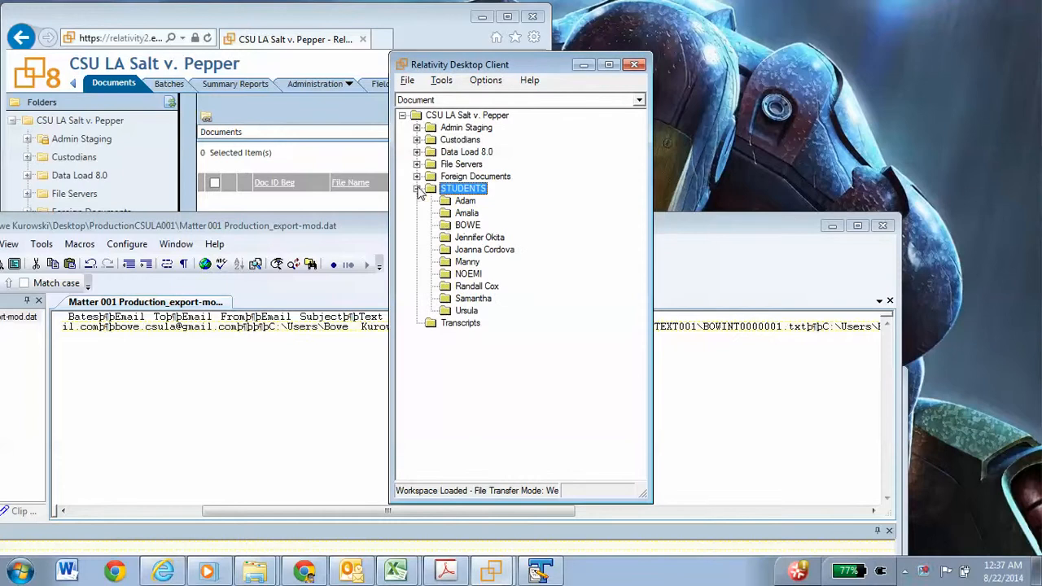
Step: Start a load file import into the third folder under STUDENTS
left_click(468, 225)
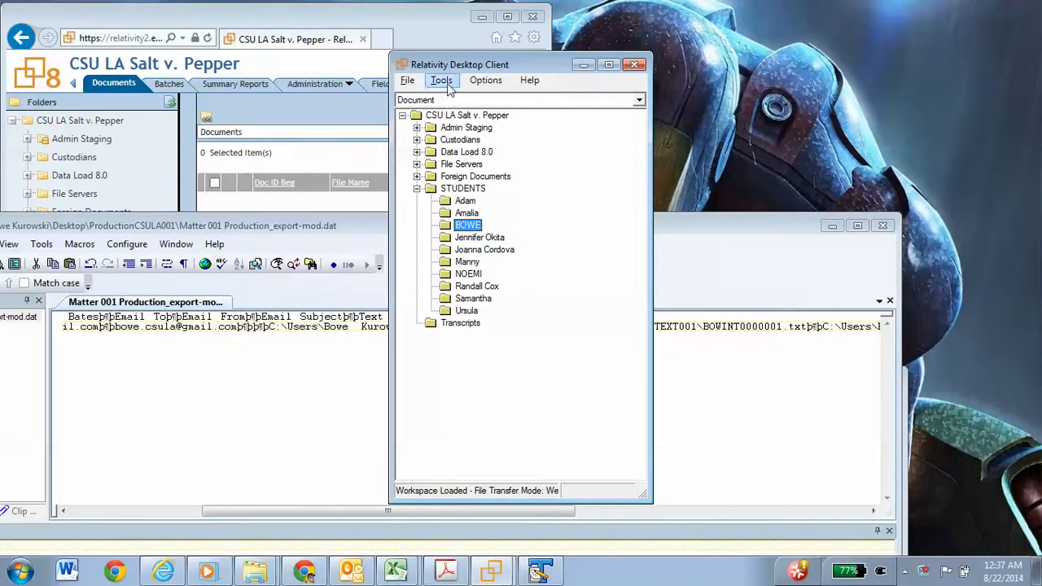
left_click(446, 86)
mouse_move(454, 102)
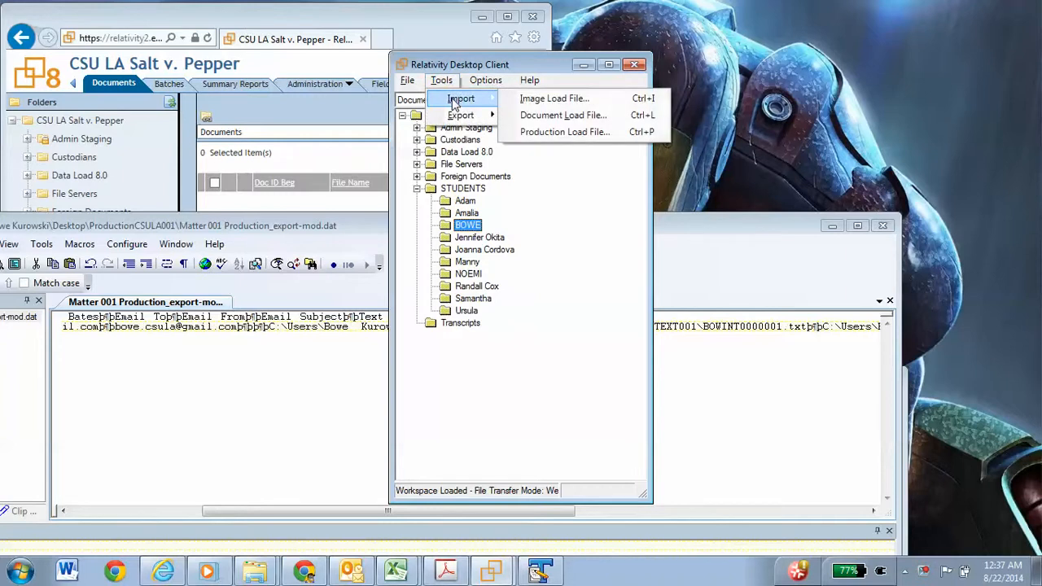
right_click(471, 229)
mouse_move(502, 258)
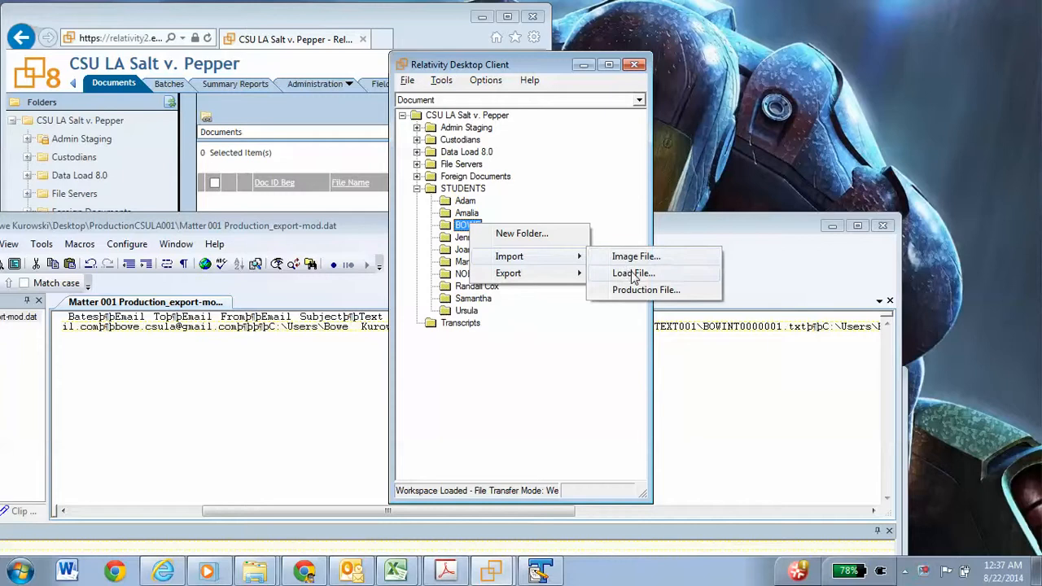
left_click(634, 274)
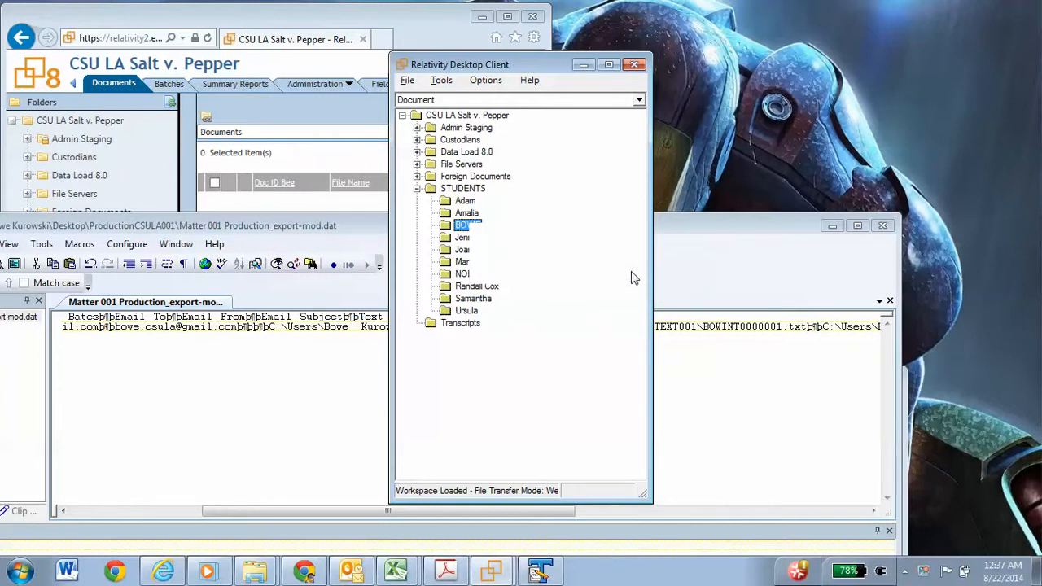
left_click(291, 22)
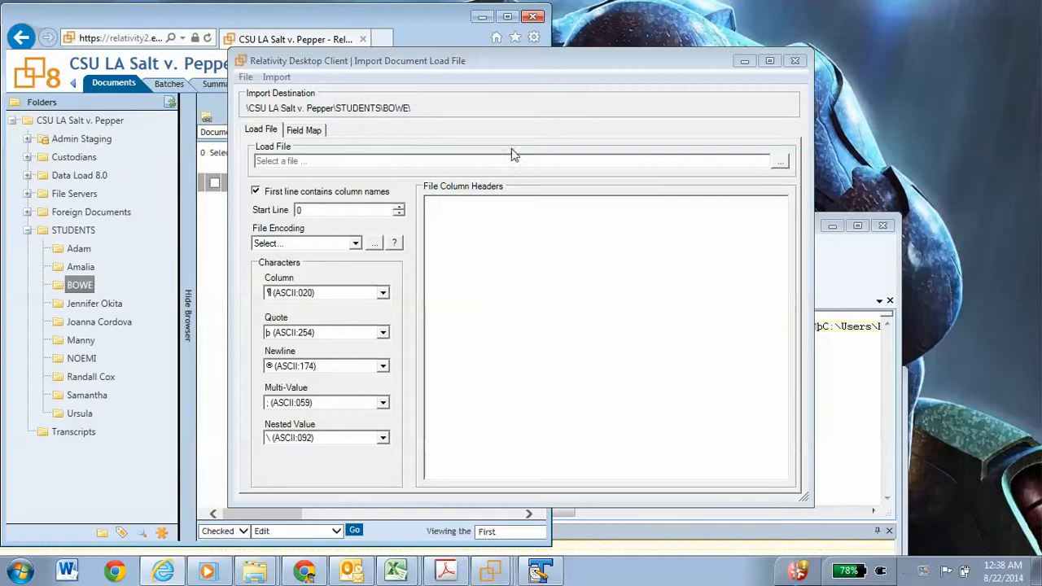
Step: Choose Matter 001 Production_export-mod.dat from the ProductionCSULA001 desktop folder as the load file
left_click(780, 165)
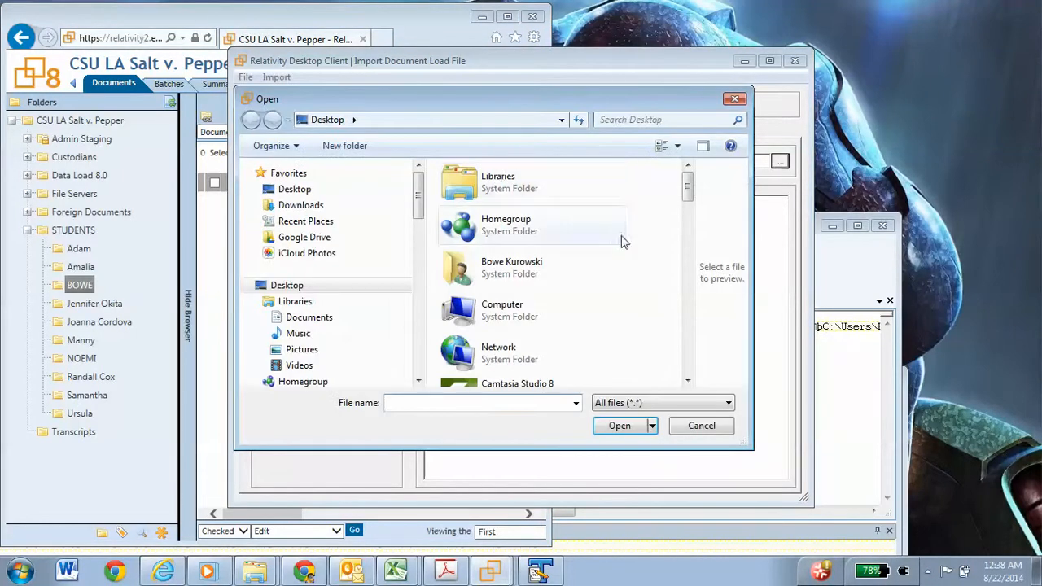
left_click_drag(688, 181, 688, 265)
double_click(504, 236)
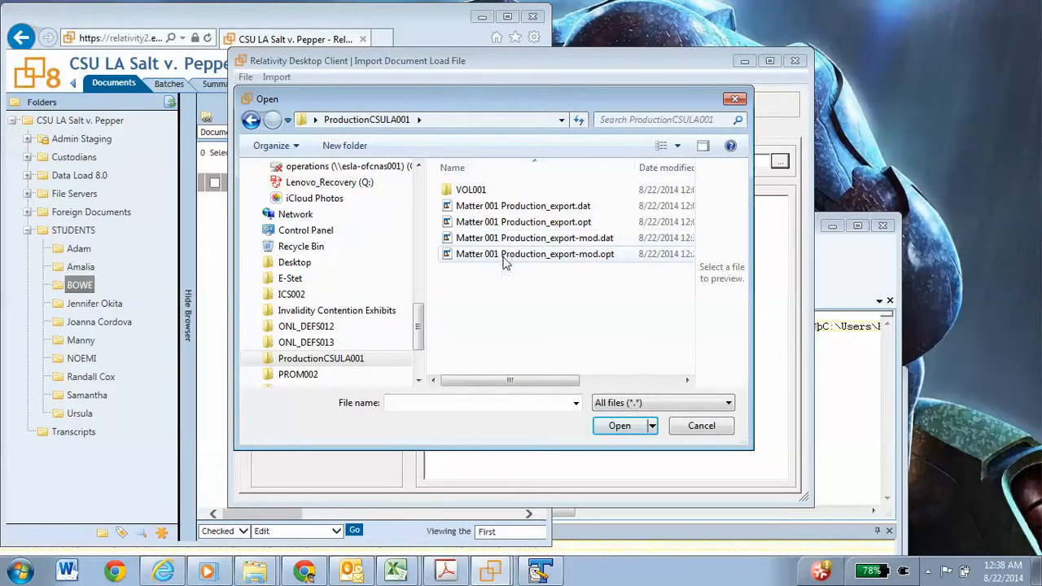
left_click(508, 240)
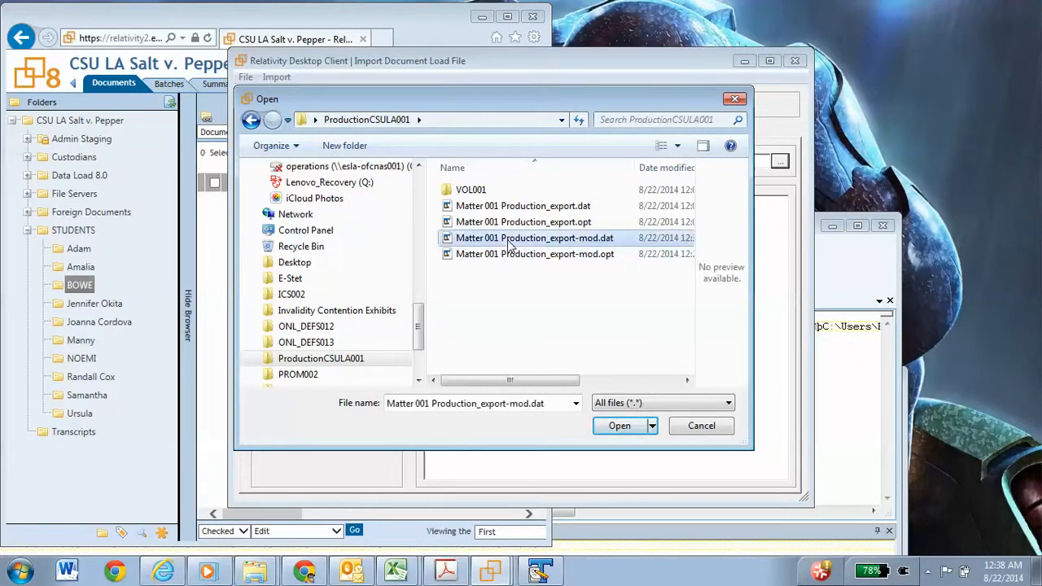
left_click(621, 426)
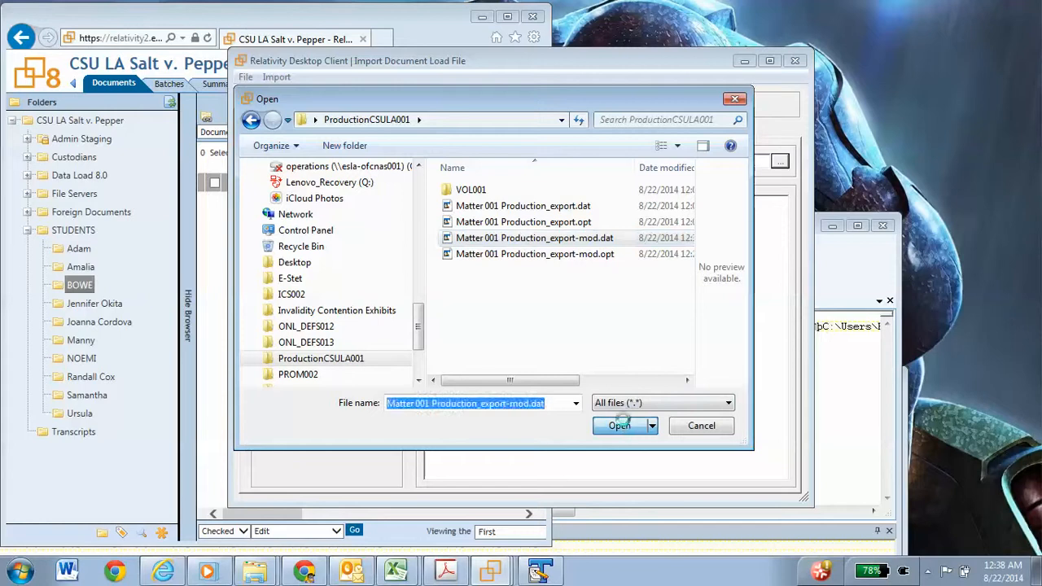
Step: Test the text path in the load file by opening BOWINT0000001.txt through the Windows Run dialog, and close the text file
left_click(556, 575)
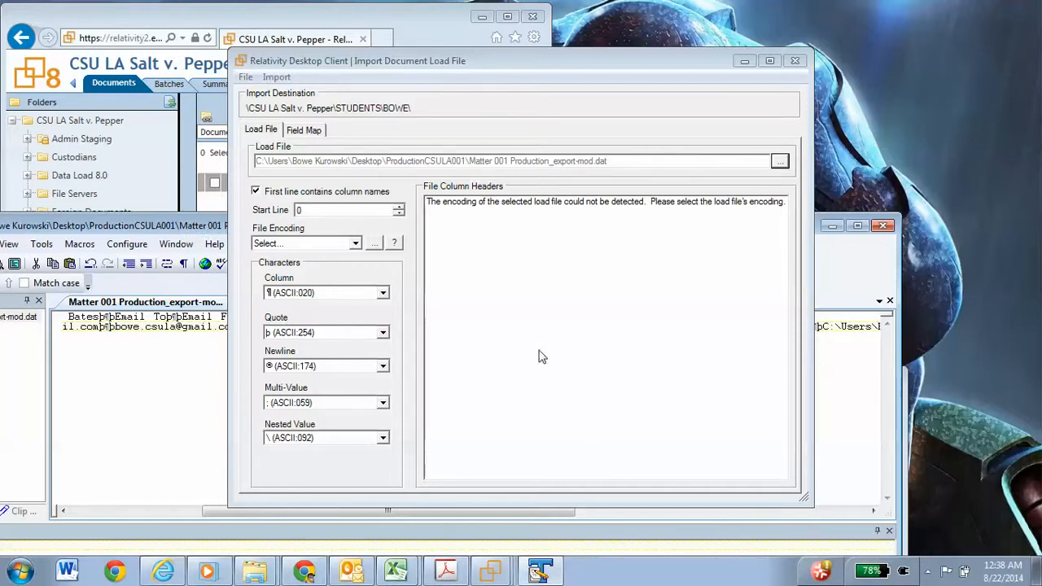
left_click(183, 226)
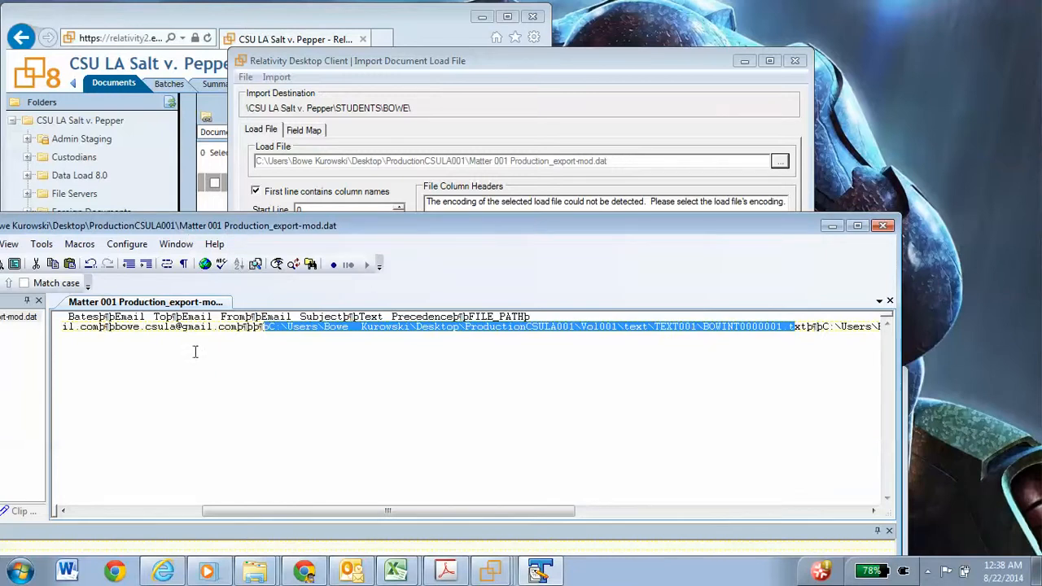
left_click(21, 572)
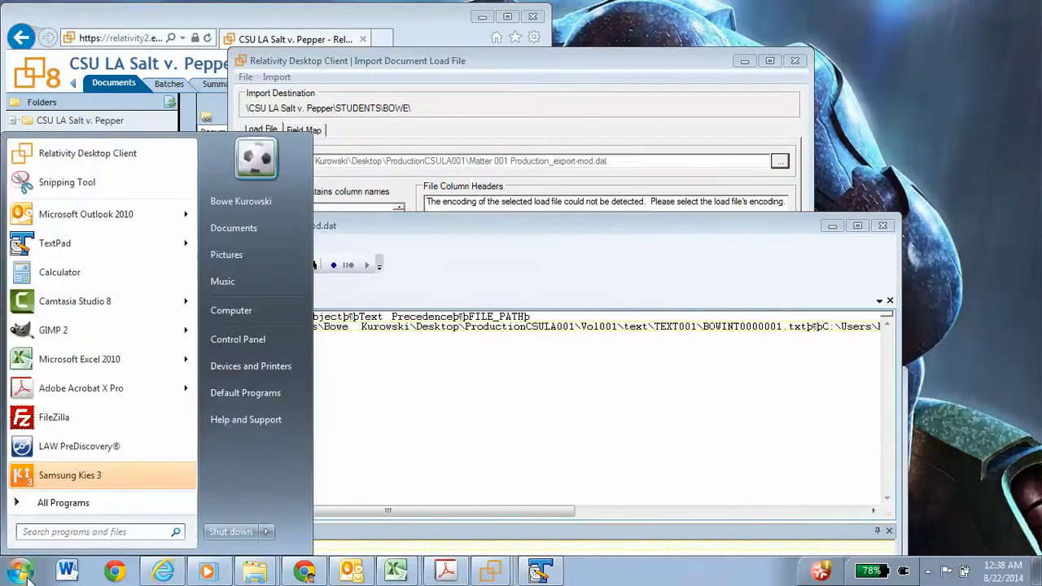
key("super+r")
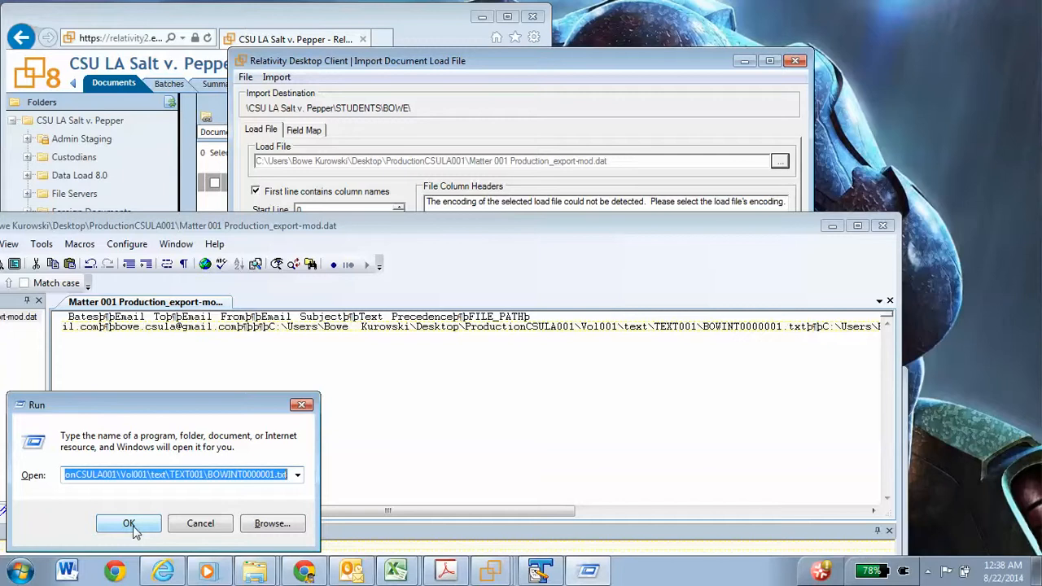
left_click(130, 525)
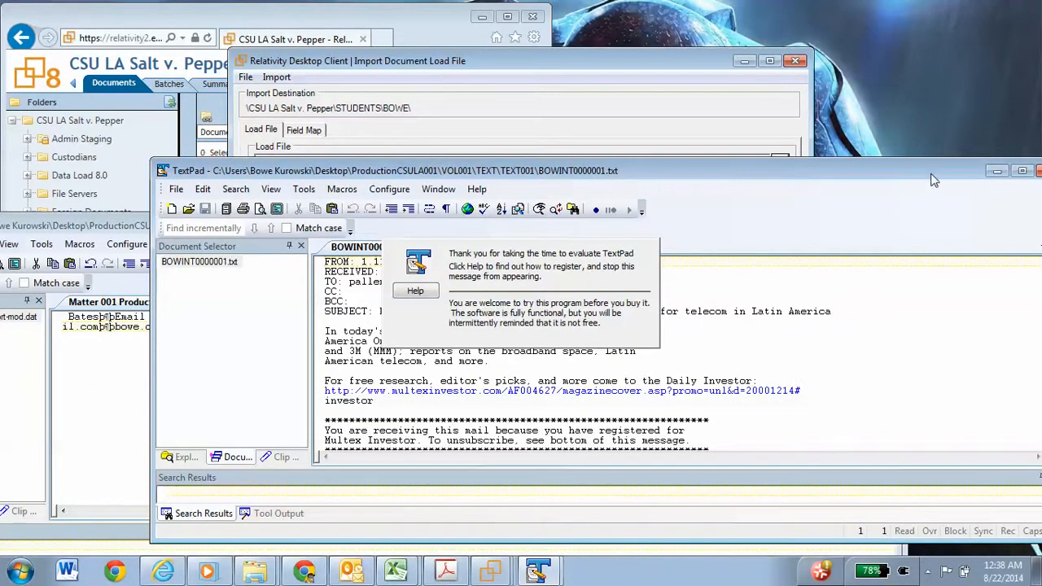
left_click_drag(932, 174, 732, 151)
left_click(849, 149)
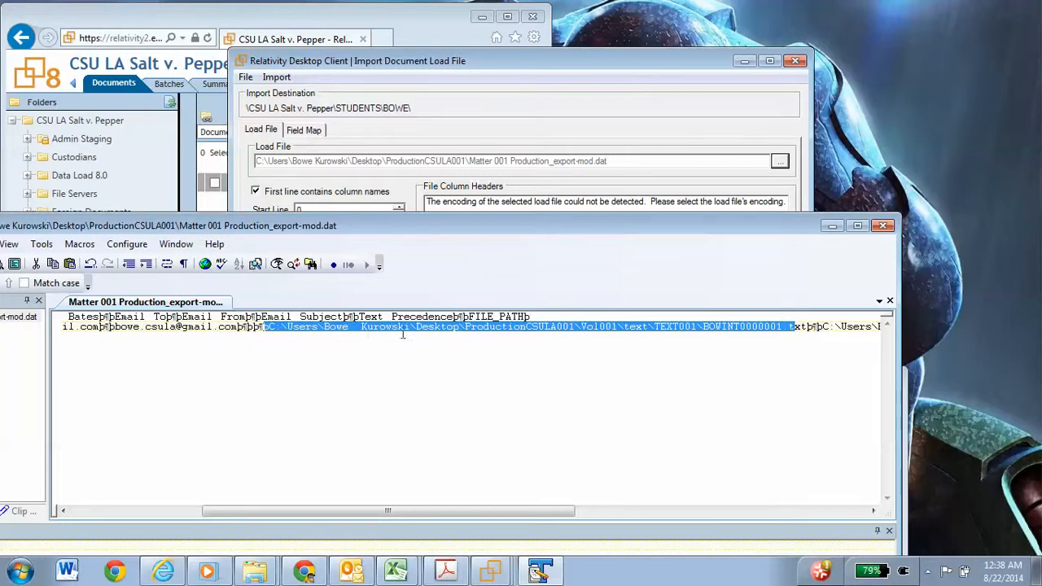
Step: Close the text editor window showing Matter 001 Production_export-mod.dat
left_click(609, 80)
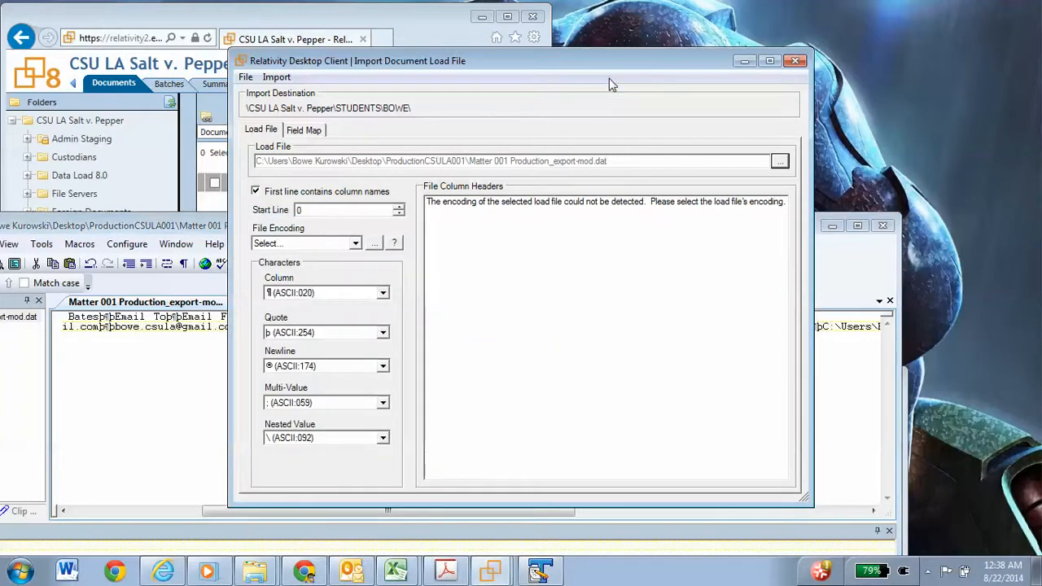
left_click(223, 228)
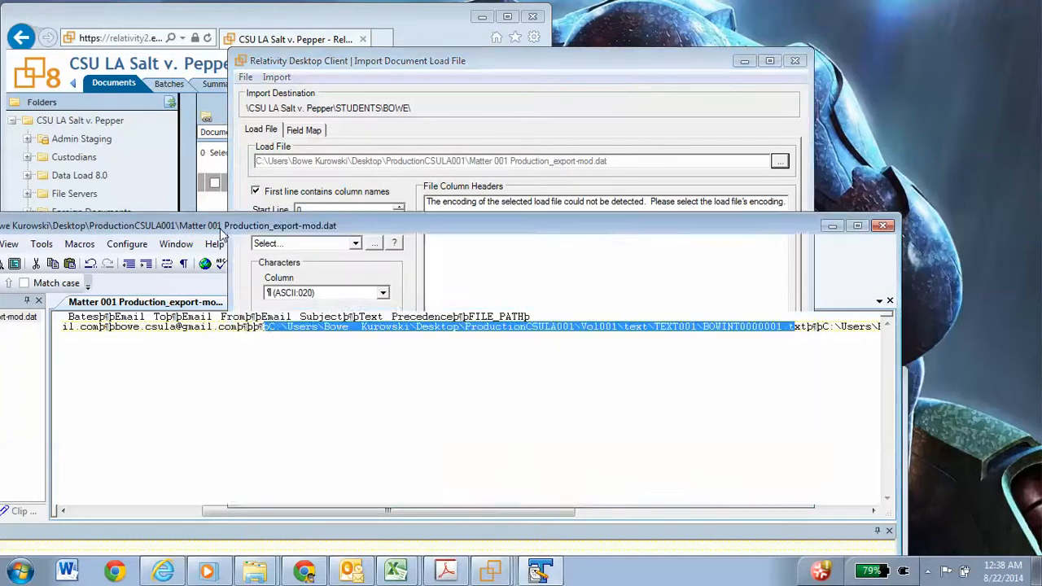
left_click(884, 225)
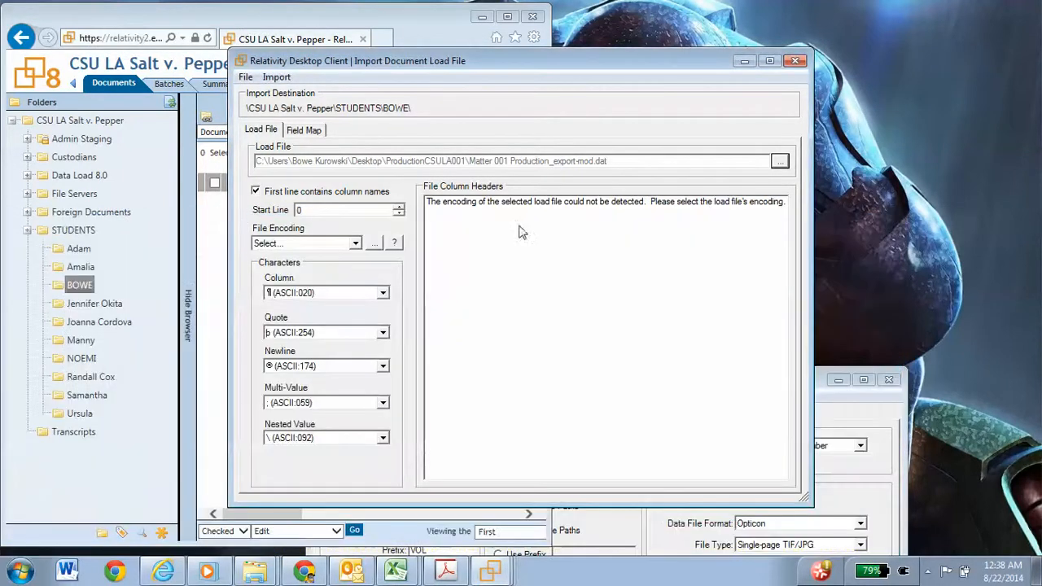
Step: Set the load file's encoding to Western European (Windows) and bring up the field mapping
left_click(354, 244)
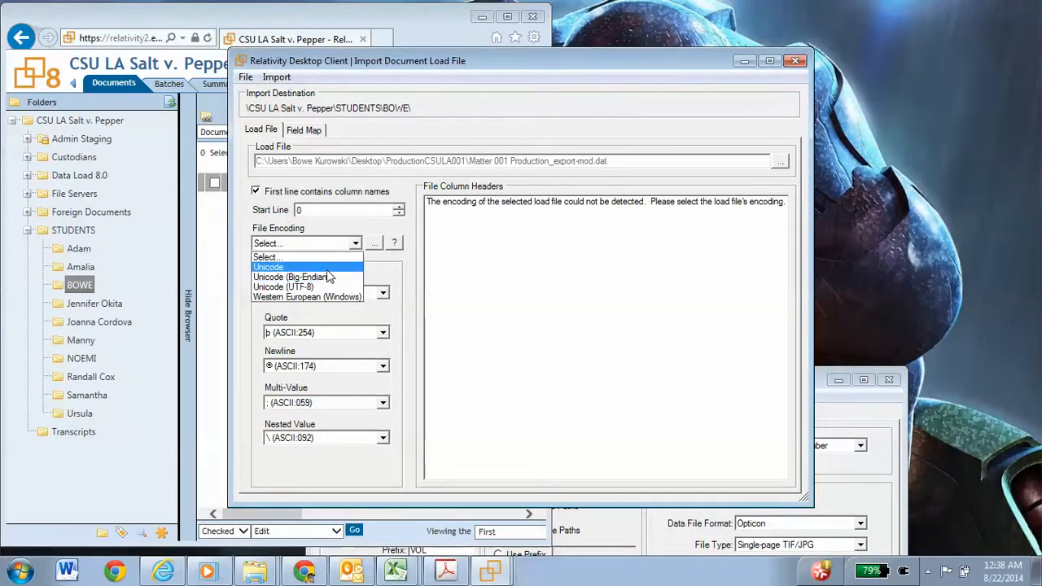
left_click(326, 297)
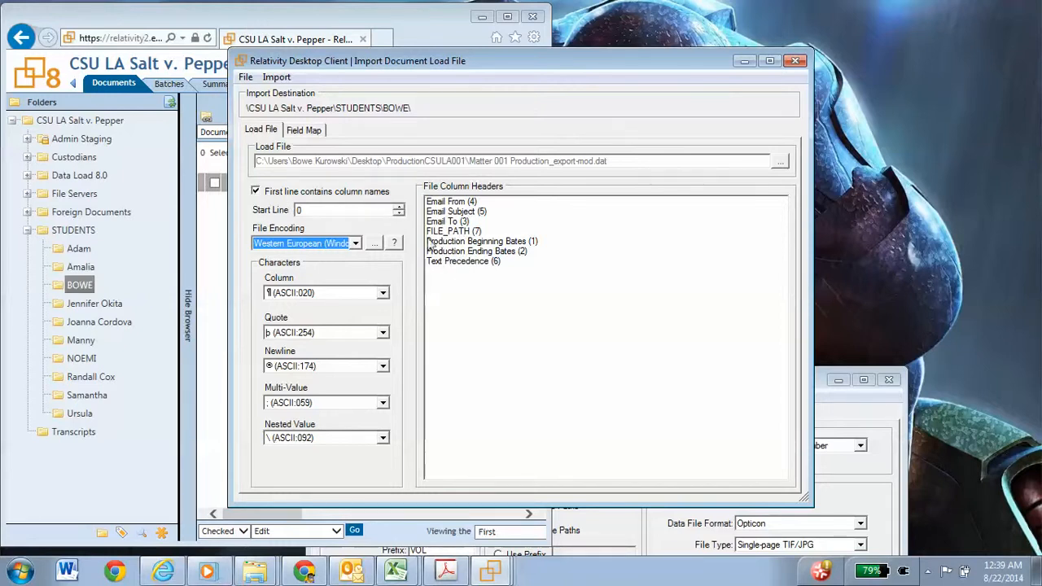
left_click(304, 132)
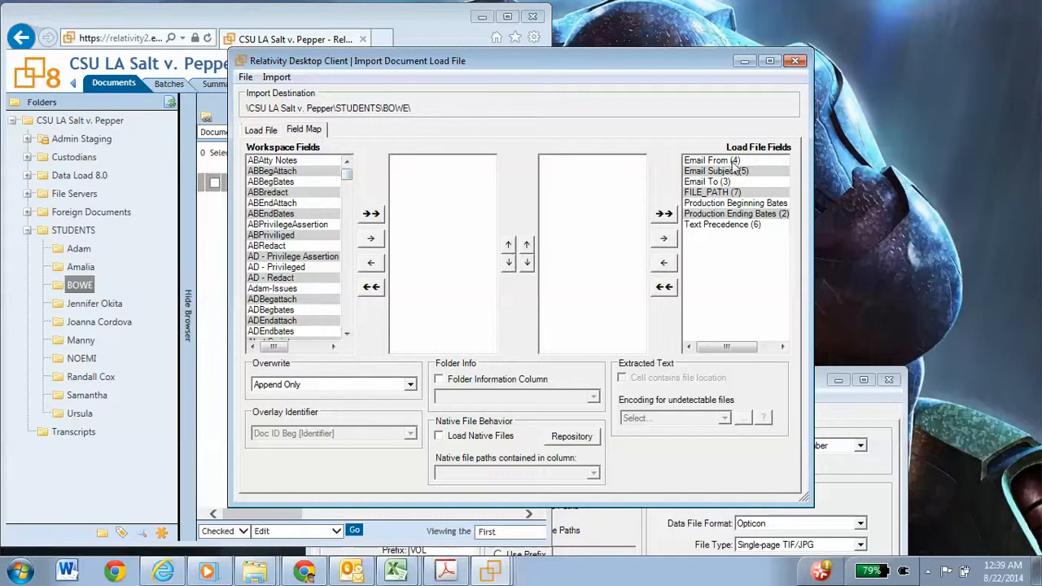
Step: Add all load file fields to the mapping in order: Production Beginning Bates, Production Ending Bates, Email To, Email From, Email Subject, Text Precedence, FILE_PATH
left_click(733, 204)
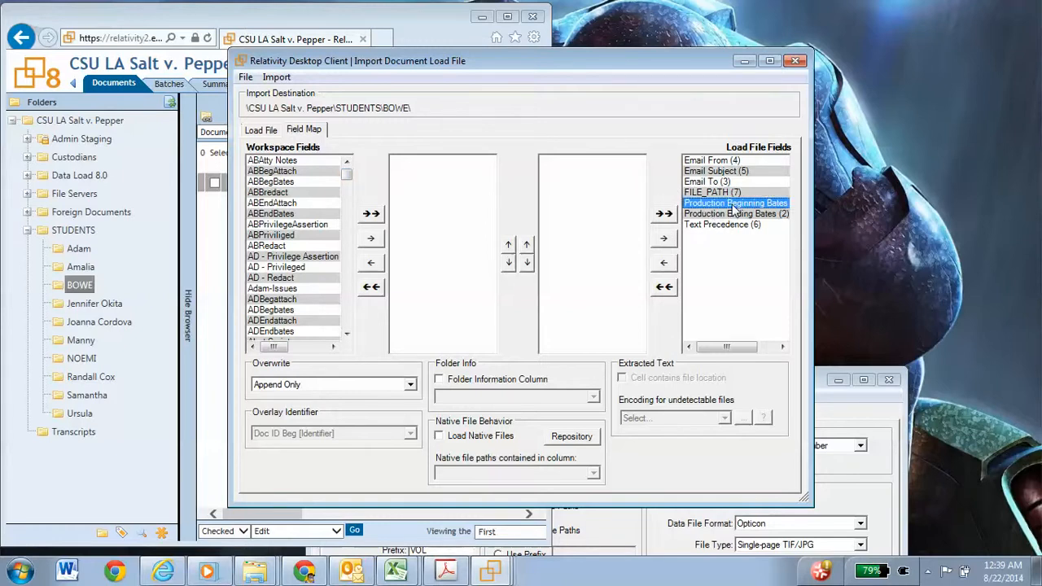
left_click(734, 205)
double_click(734, 203)
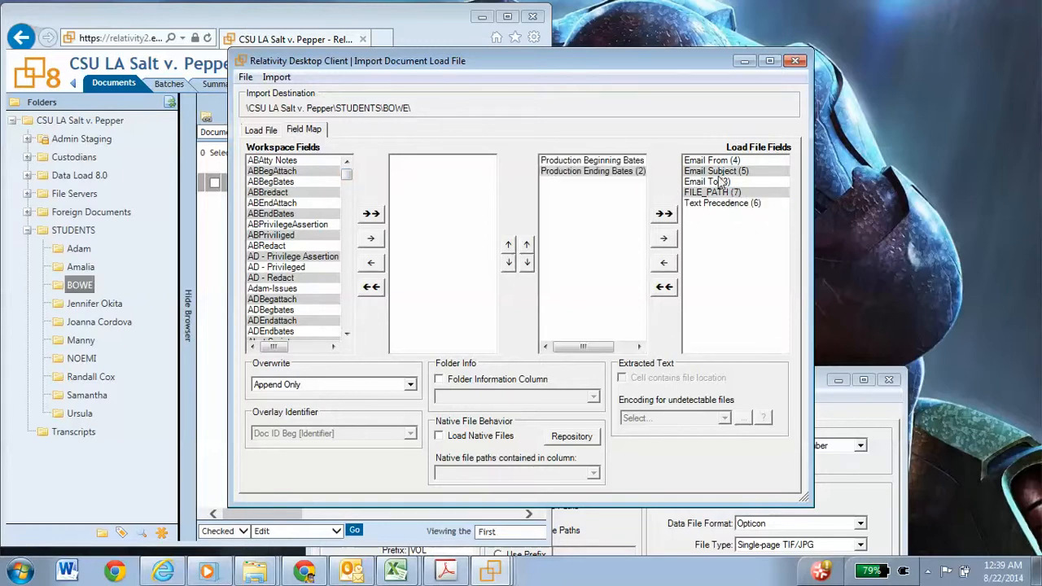
double_click(710, 183)
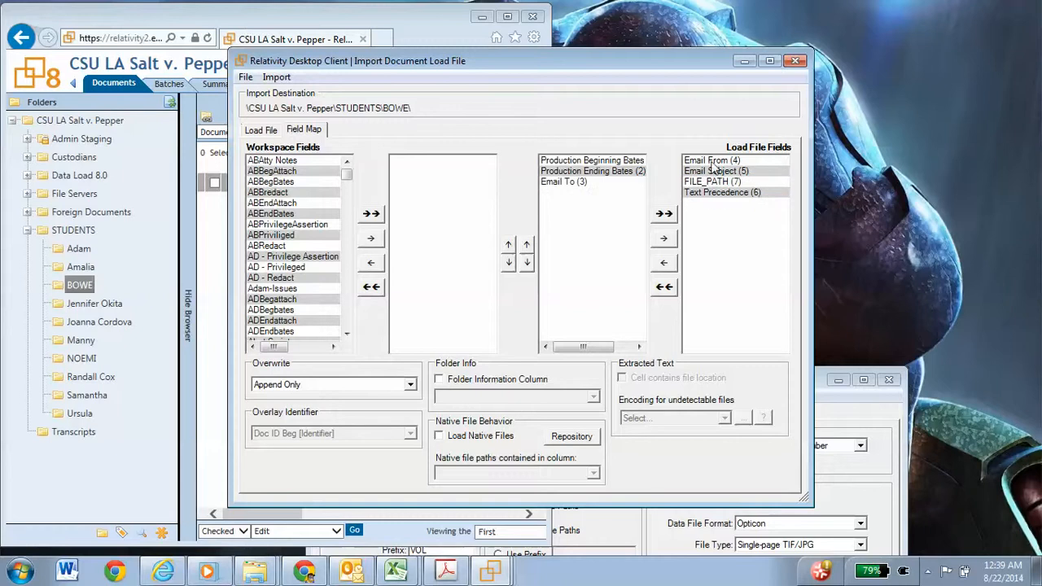
left_click(713, 162)
double_click(713, 162)
double_click(713, 161)
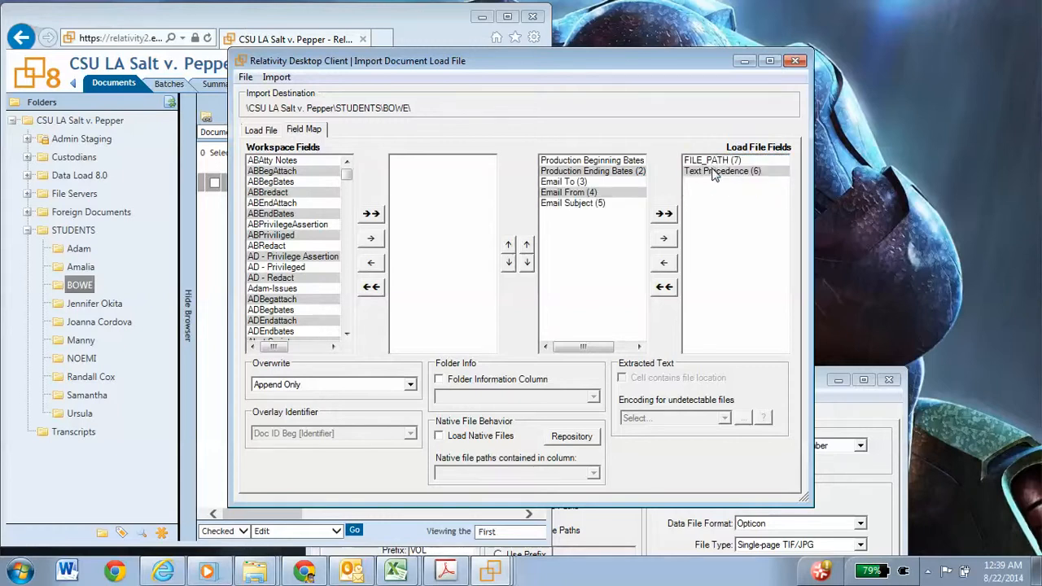
double_click(715, 171)
left_click(715, 162)
double_click(713, 162)
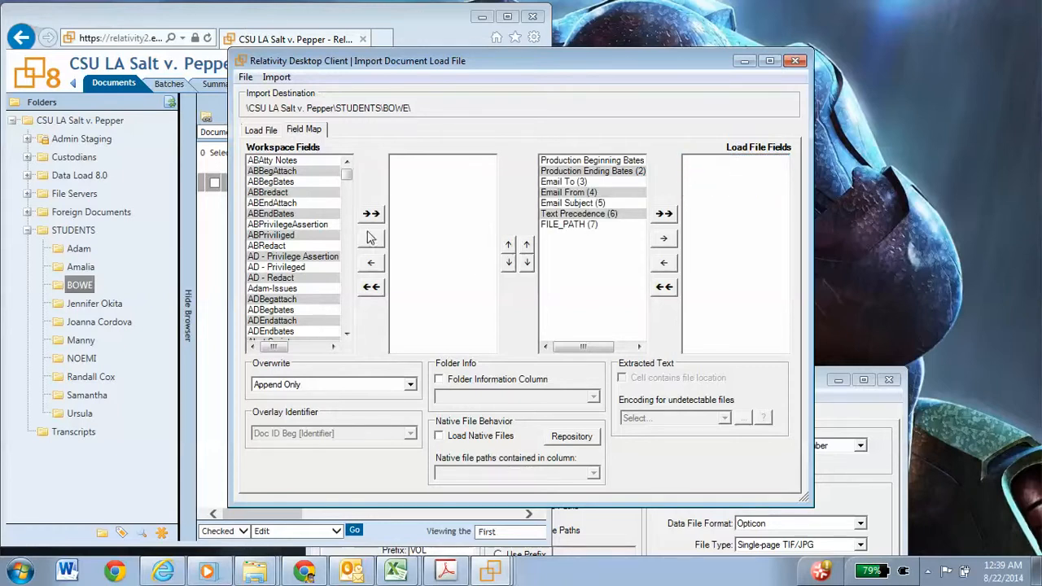
Step: Add the workspace field Doc ID Beg [Identifier] to the mapping as the match for Production Beginning Bates
scroll(346, 179, "down", 5)
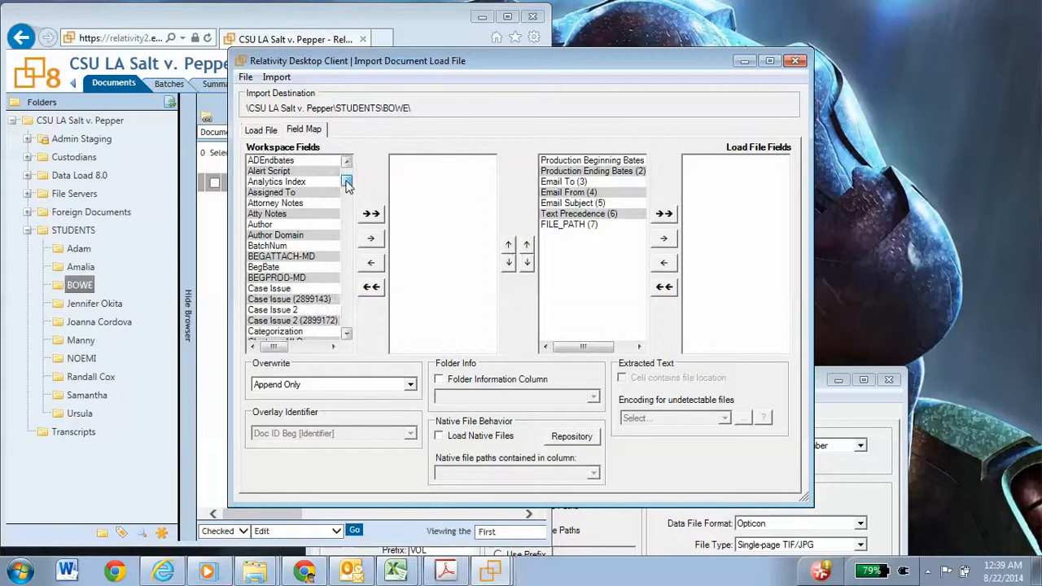
scroll(346, 179, "up", 4)
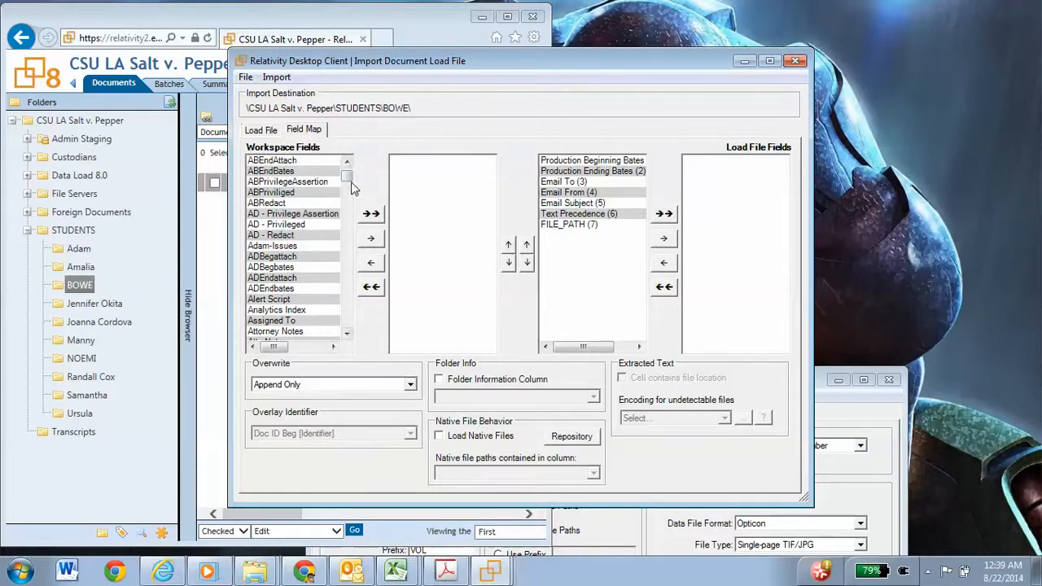
left_click_drag(349, 176, 348, 192)
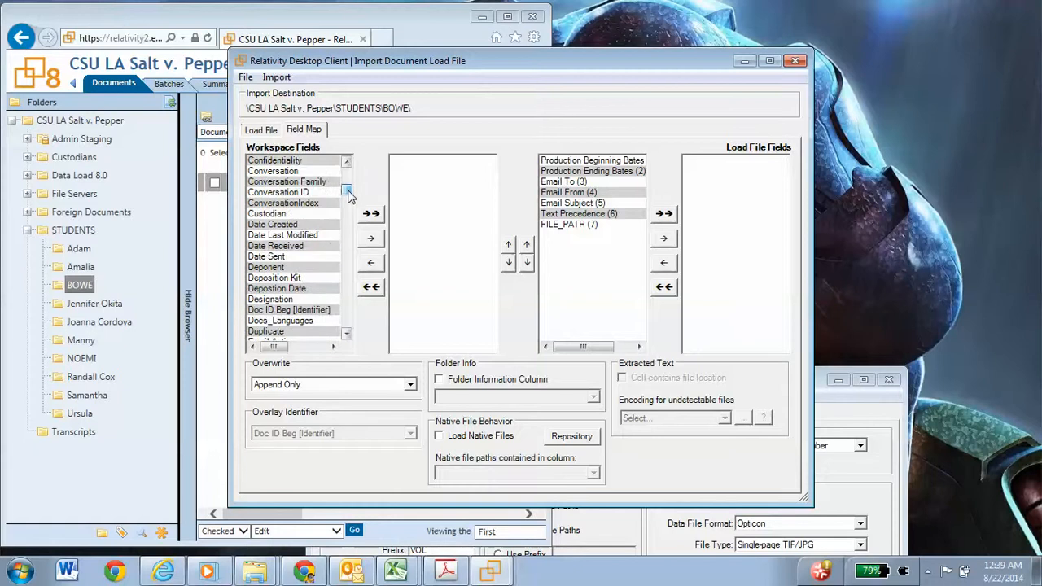
double_click(293, 311)
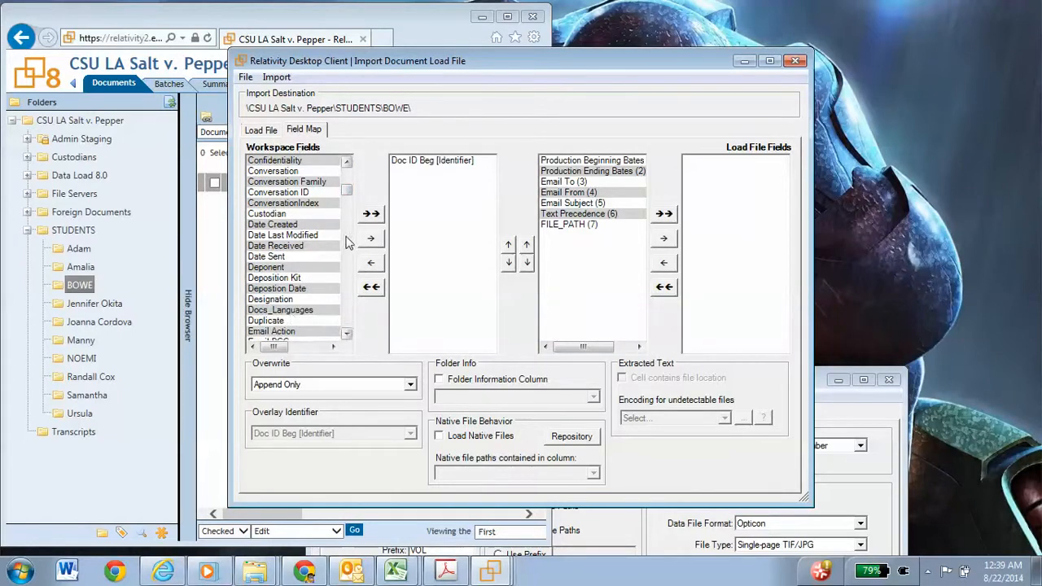
Step: Look through the workspace fields for a match for the load file field Production Ending Bates
left_click_drag(344, 190, 345, 194)
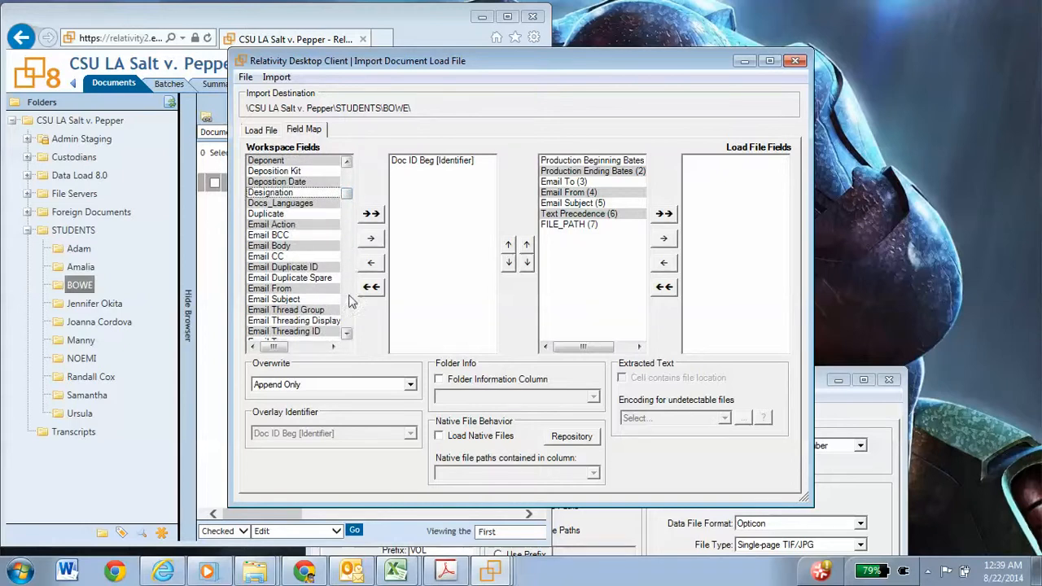
left_click(347, 334)
left_click(346, 334)
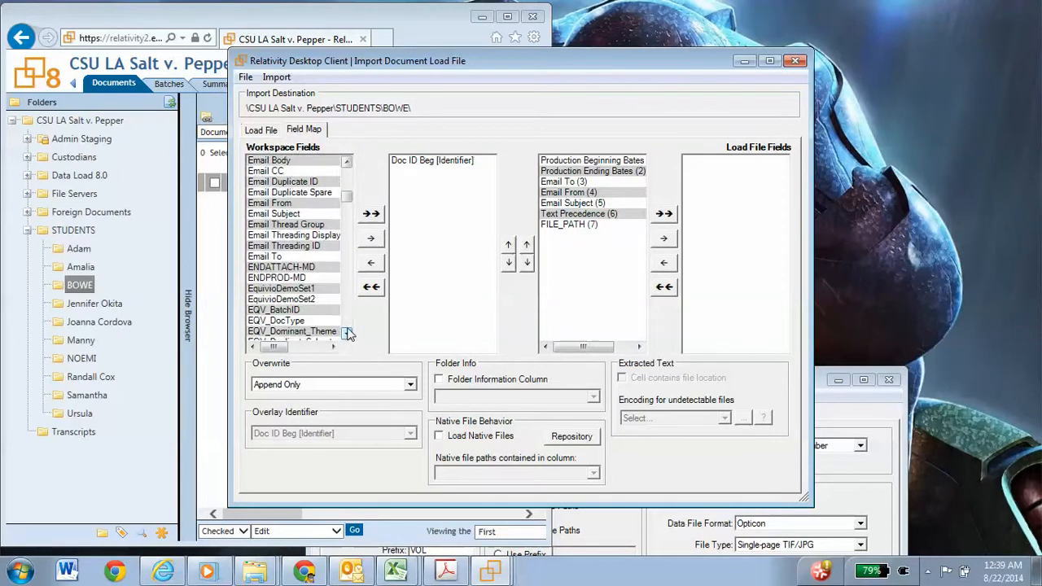
left_click(347, 334)
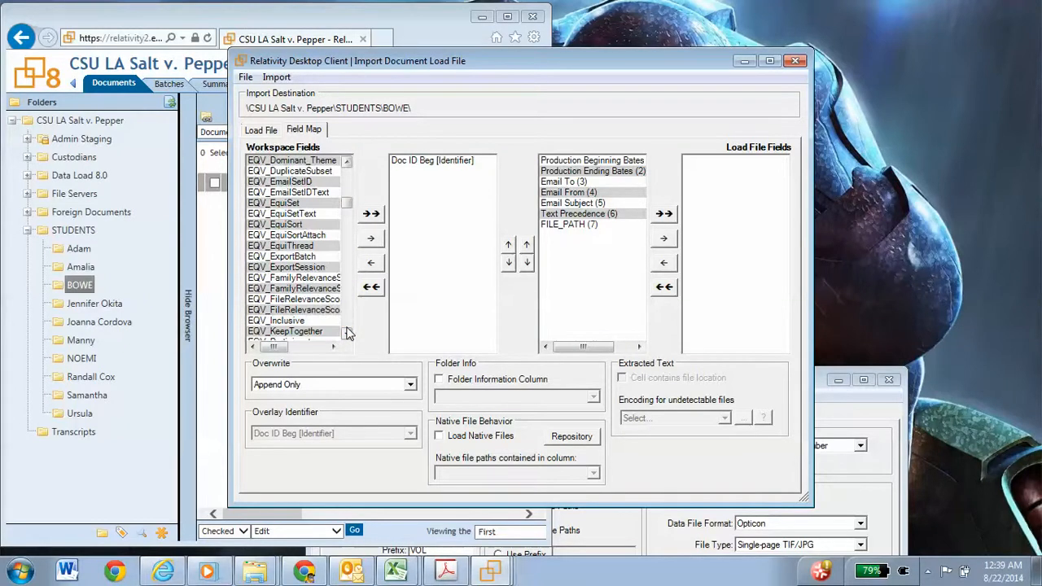
left_click(346, 163)
left_click(346, 163)
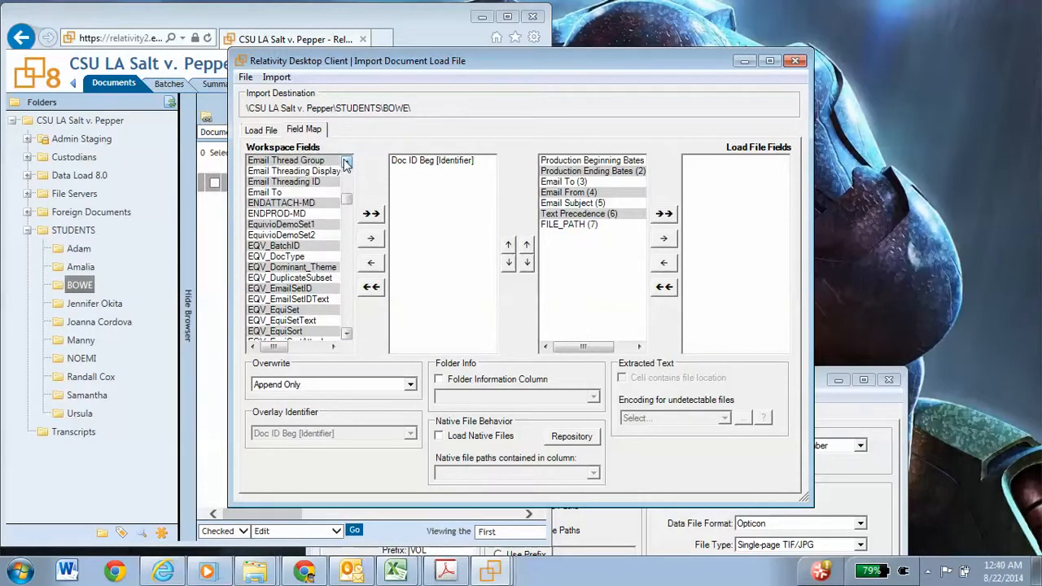
left_click(347, 164)
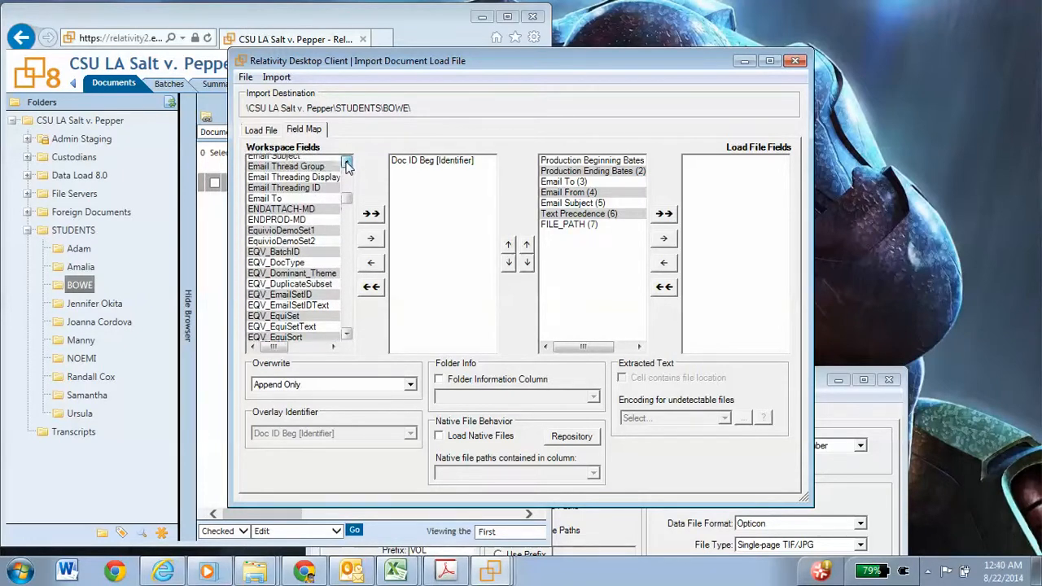
left_click(346, 164)
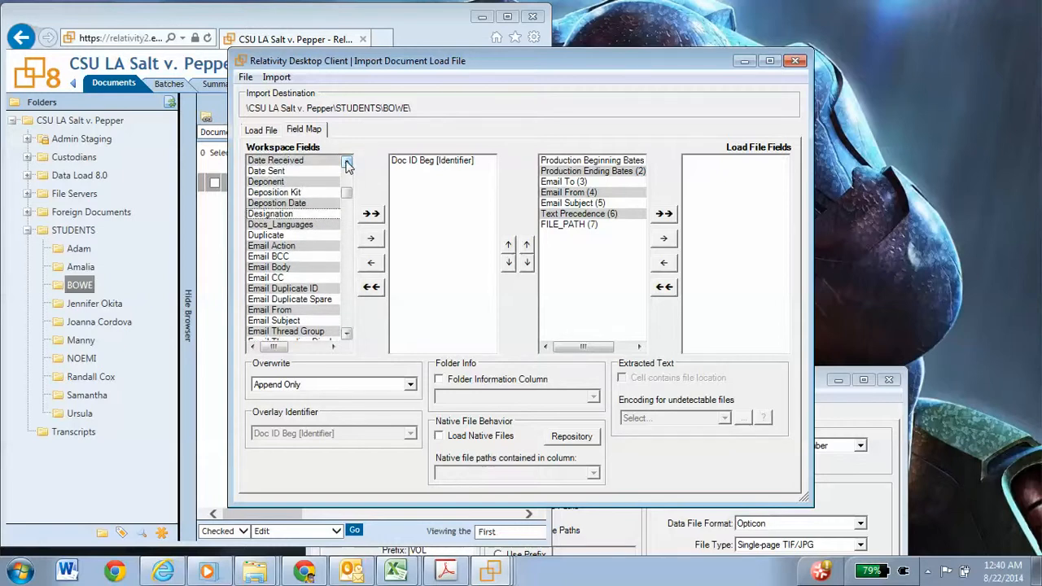
left_click(347, 163)
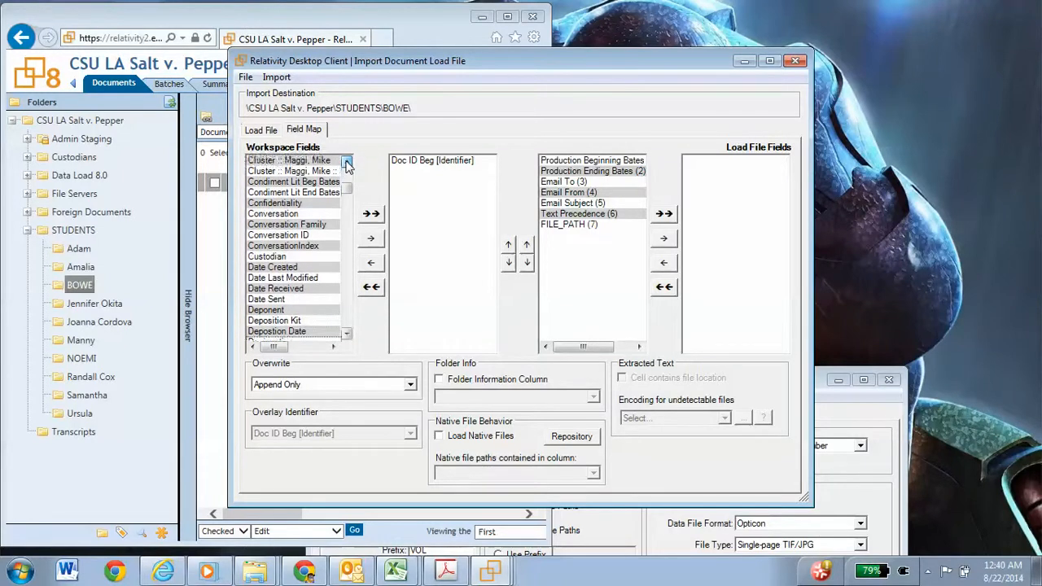
left_click(347, 163)
Step: Remove Production Ending Bates from the mapped load file fields
left_click(601, 172)
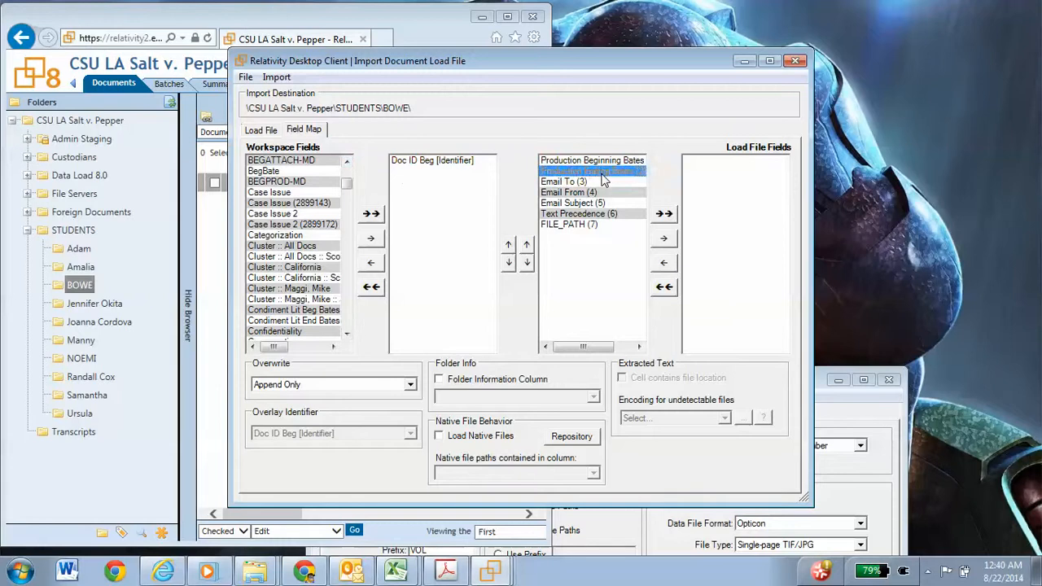
double_click(600, 173)
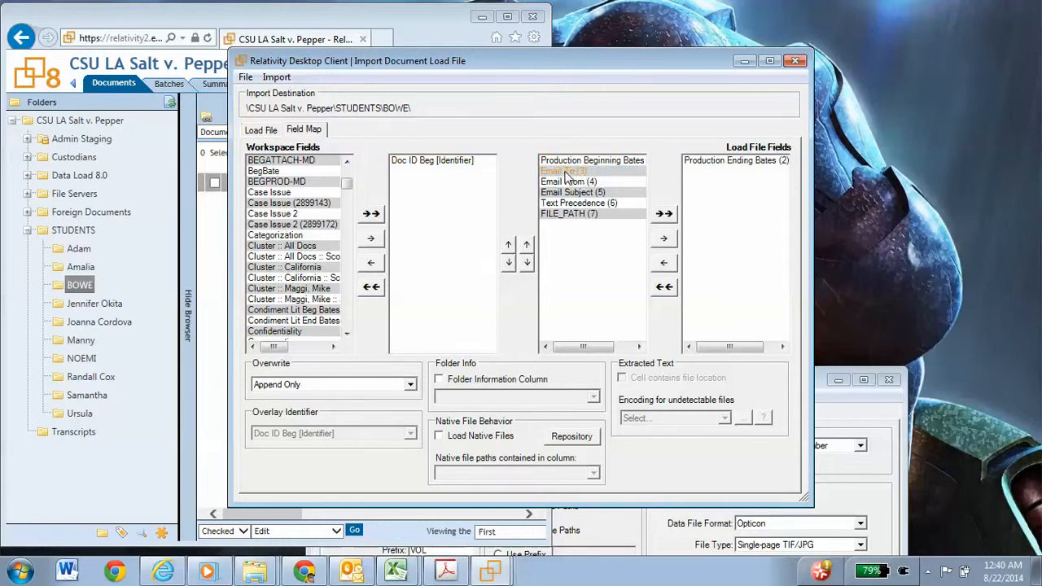
double_click(568, 174)
double_click(567, 173)
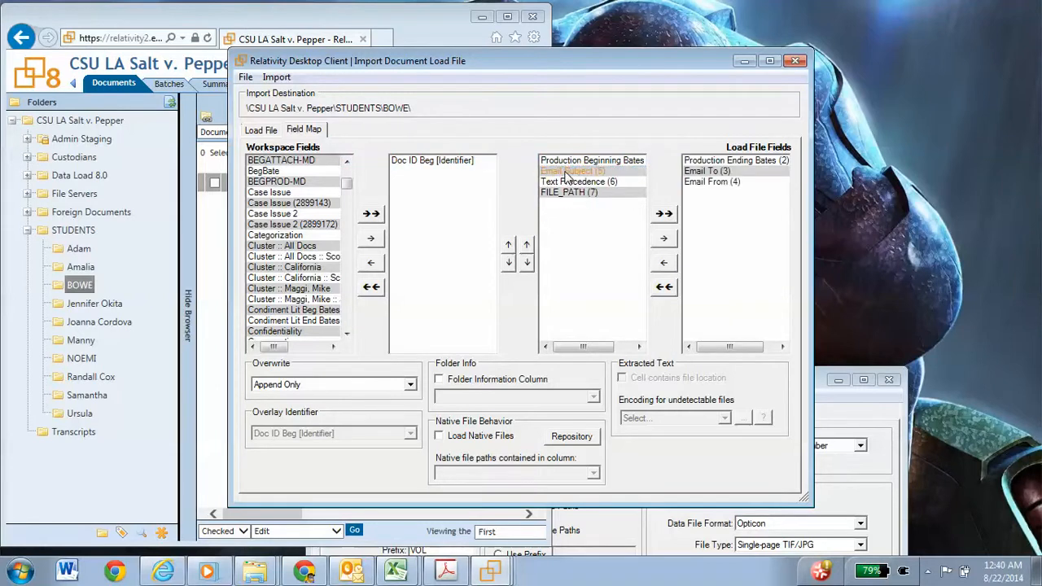
double_click(709, 171)
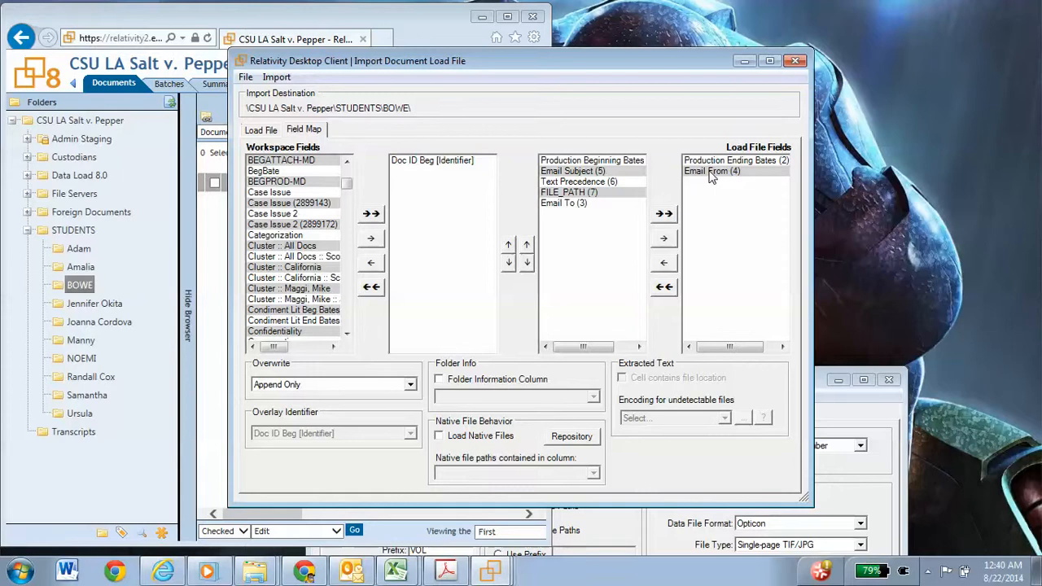
double_click(709, 172)
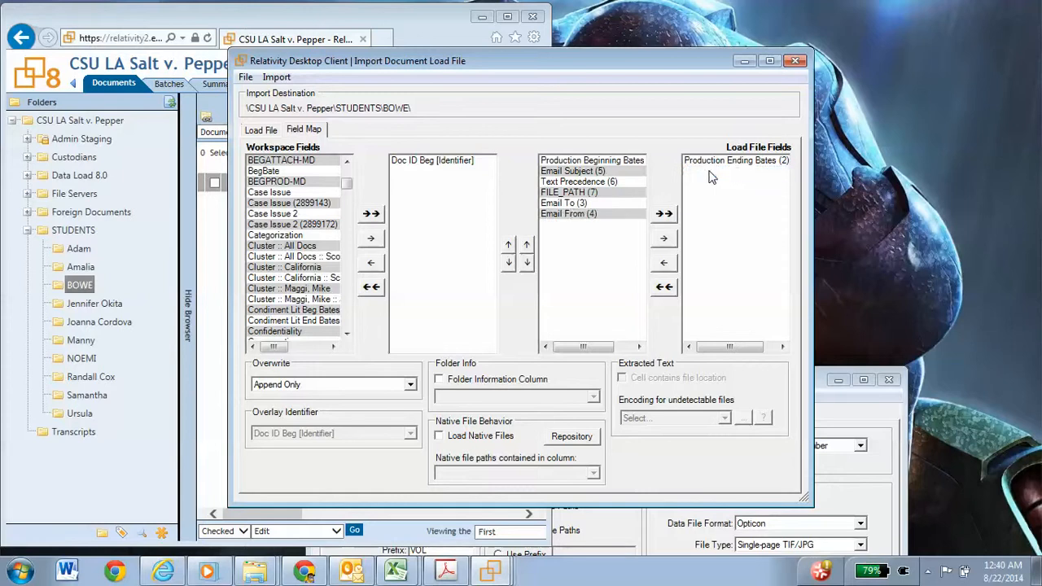
left_click(587, 203)
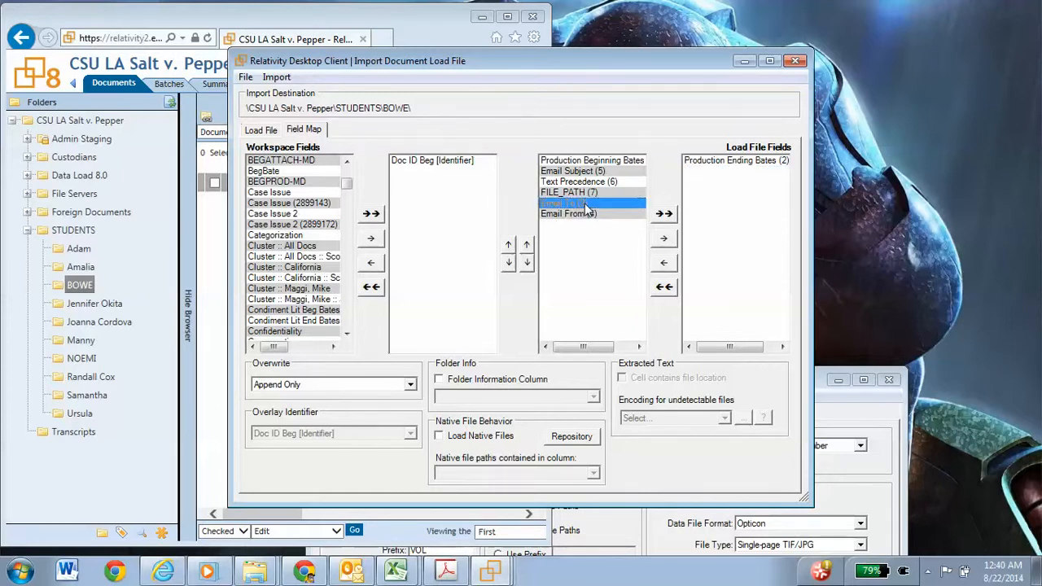
left_click(526, 244)
left_click(526, 244)
left_click(527, 244)
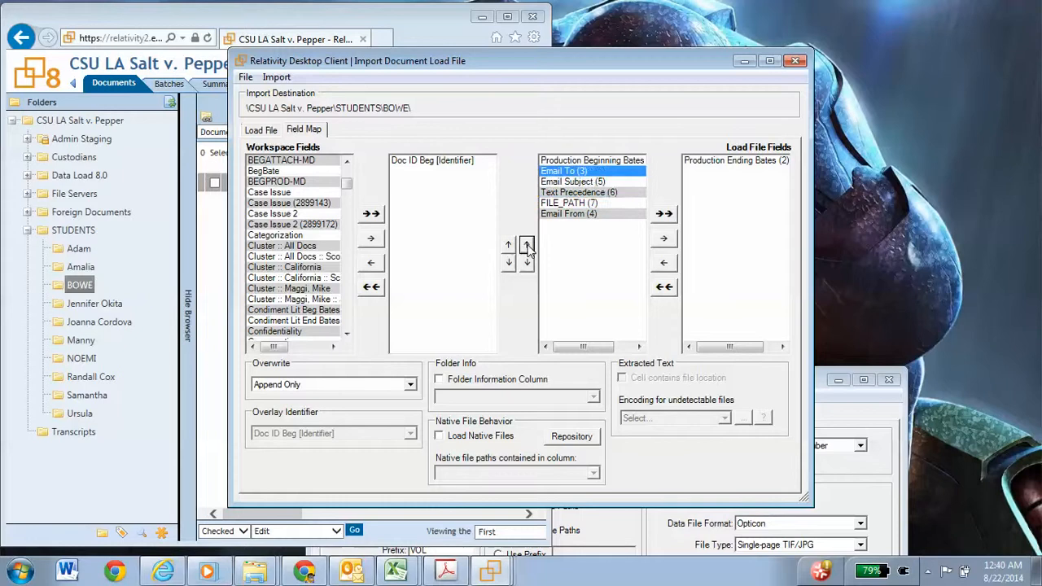
left_click(592, 213)
left_click(526, 246)
double_click(527, 246)
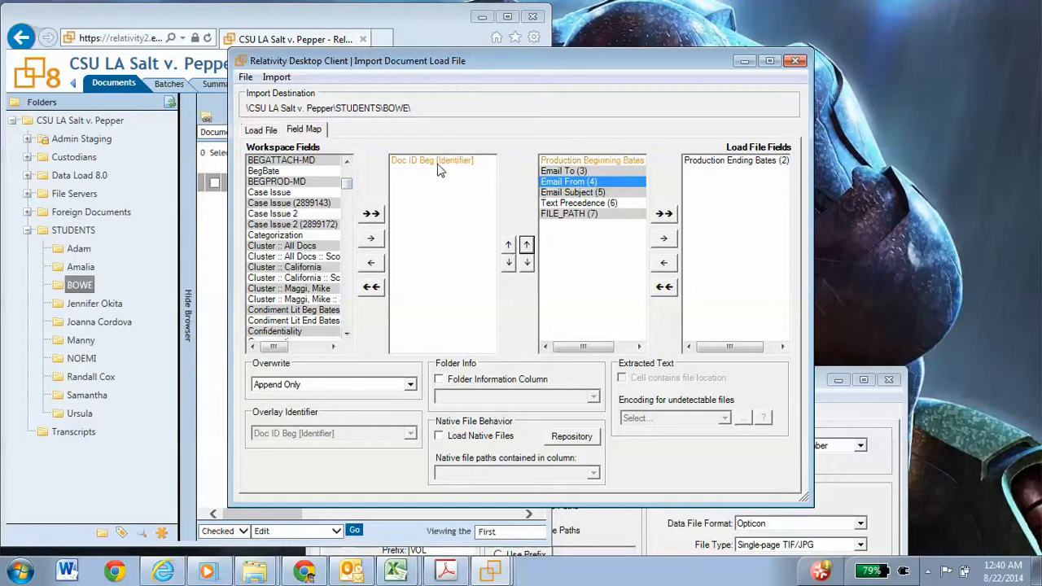
Step: Add the workspace fields Email To, Email From and Email Subject to the mapping, in the same order as the load file fields
left_click(557, 171)
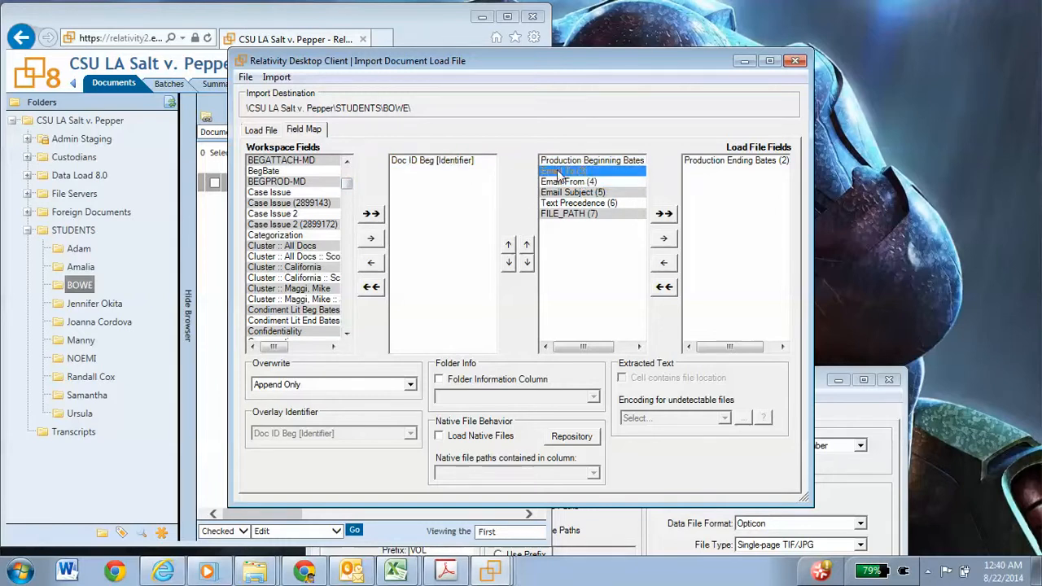
left_click_drag(347, 183, 348, 195)
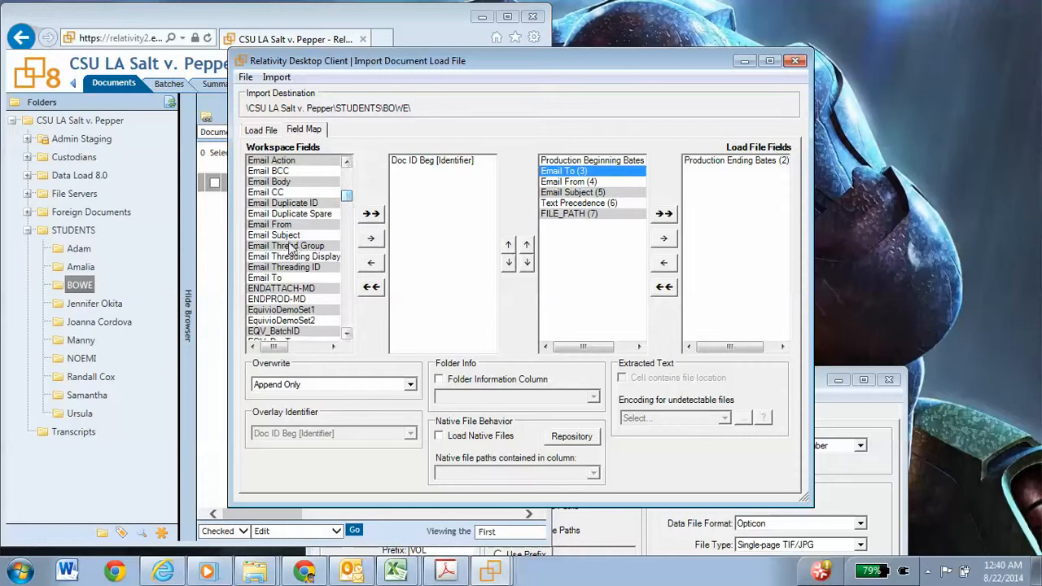
double_click(285, 276)
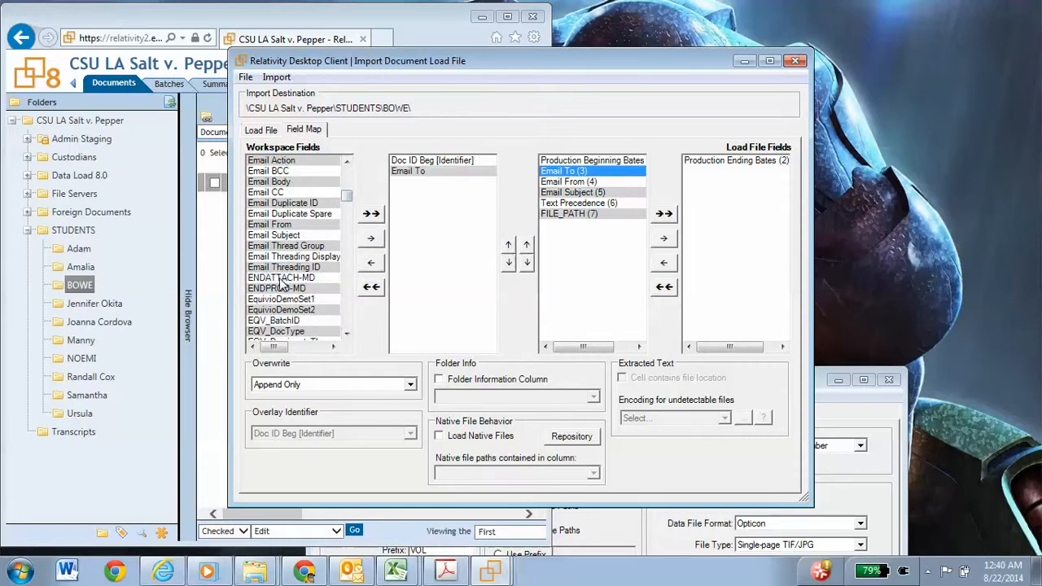
double_click(293, 226)
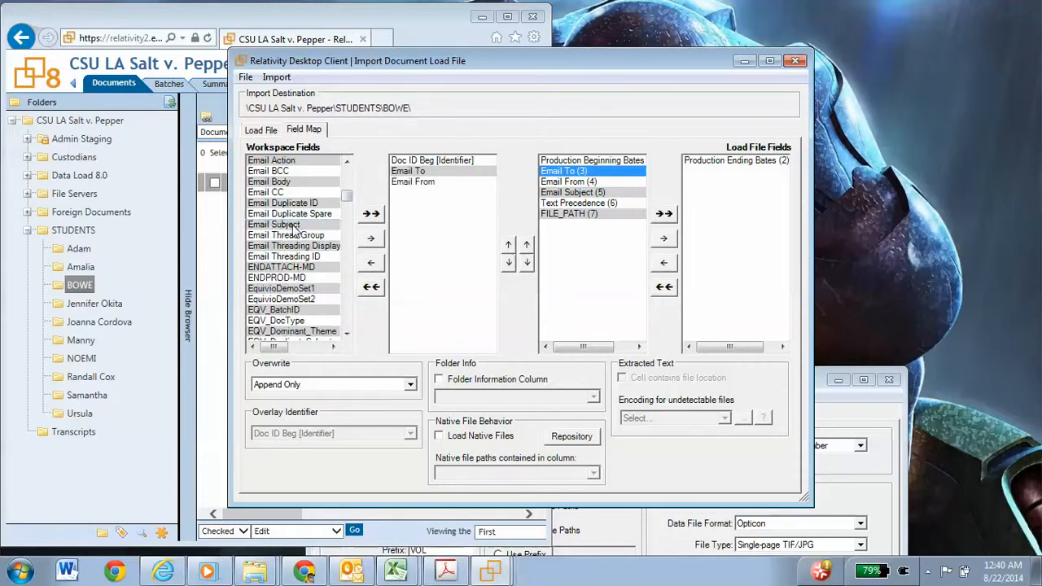
double_click(294, 226)
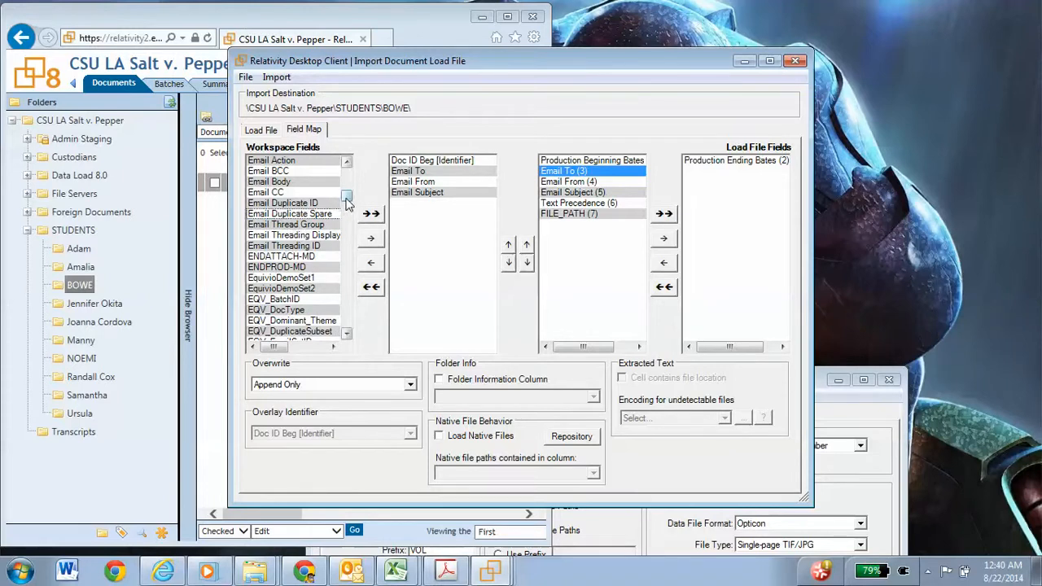
Step: Add the workspace field Extracted Text to the mapping as the match for Text Precedence
left_click_drag(347, 200, 347, 201)
left_click(347, 250)
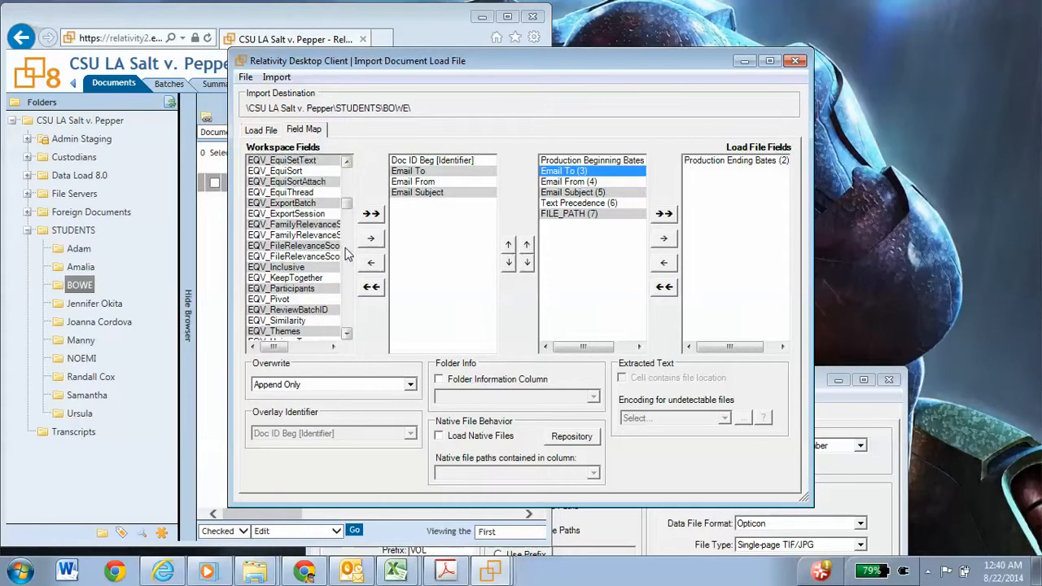
left_click(345, 255)
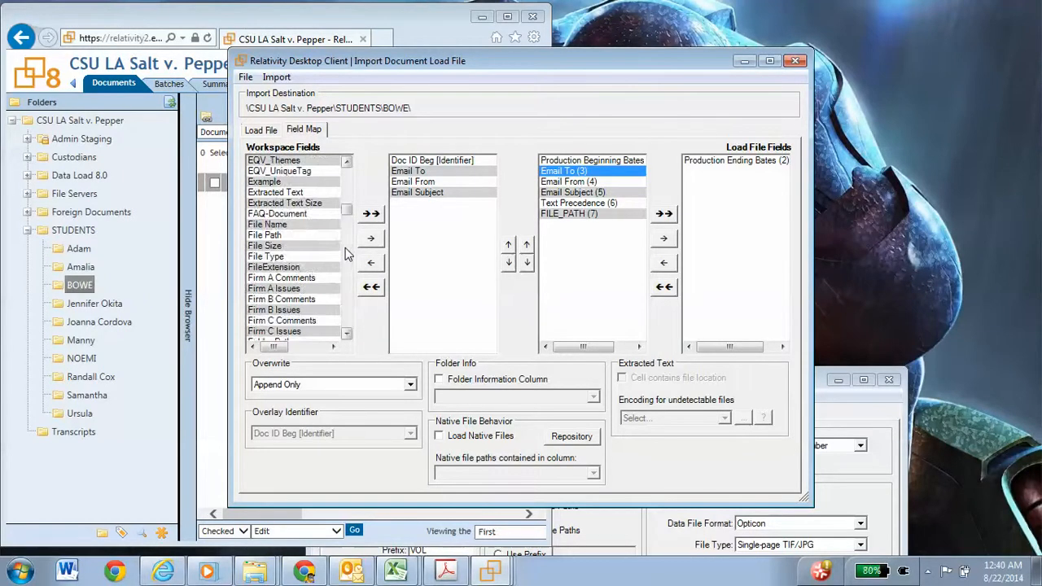
double_click(285, 193)
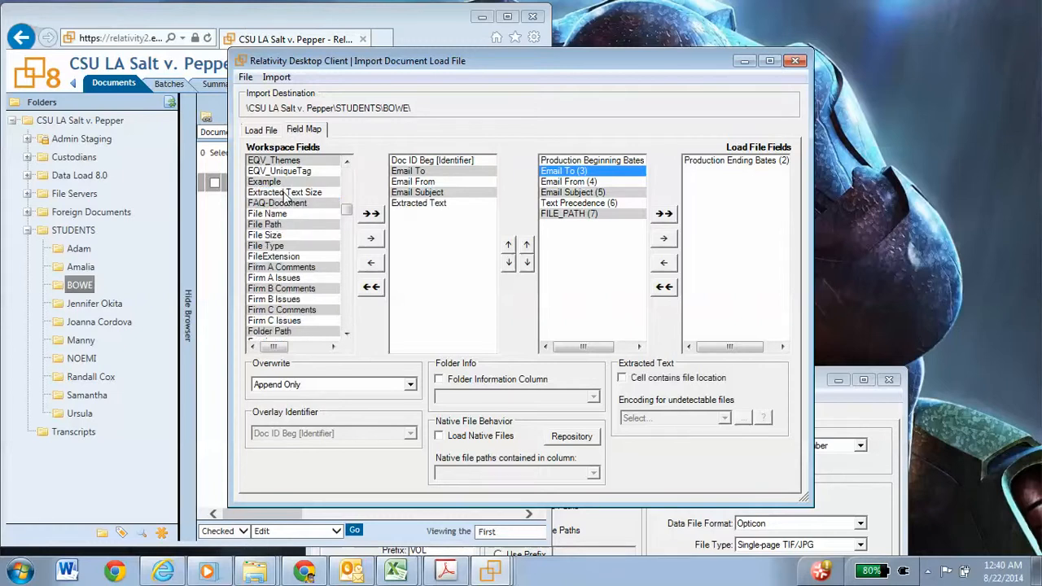
Step: Take FILE_PATH out of the mapping and enable loading native files with FILE_PATH (7) as the native file path column
double_click(592, 215)
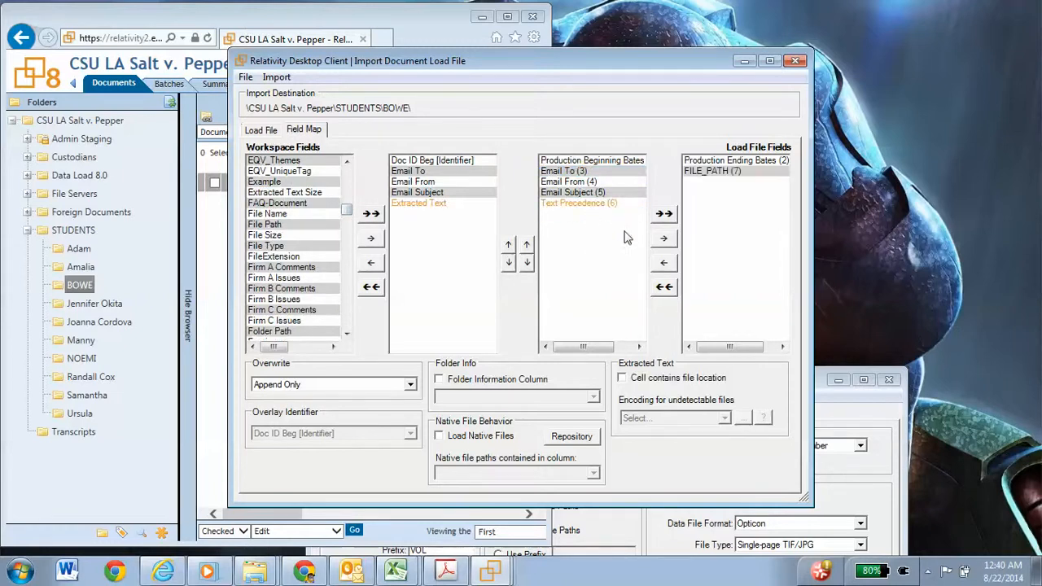
left_click(440, 437)
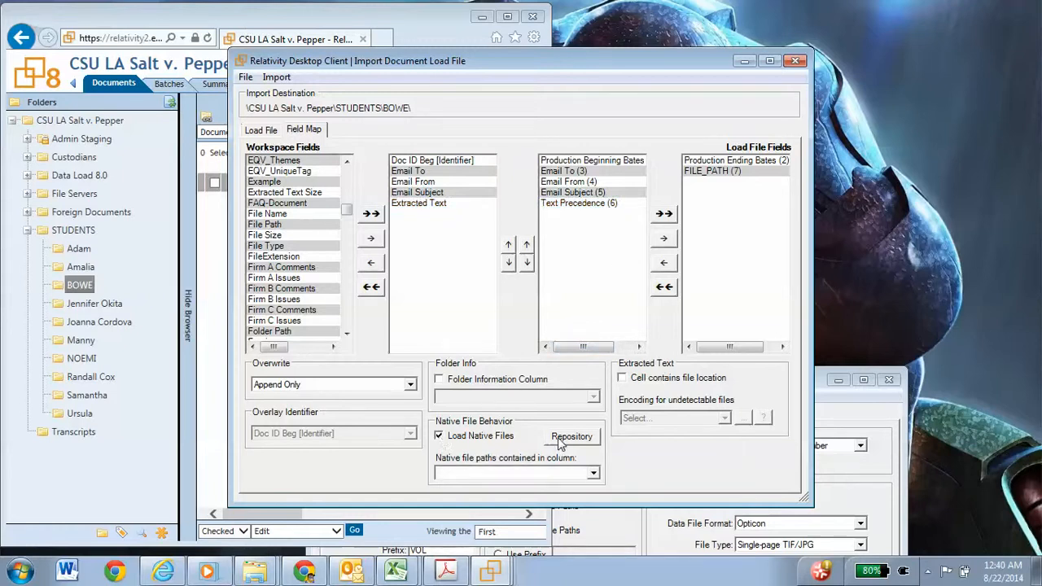
left_click(593, 474)
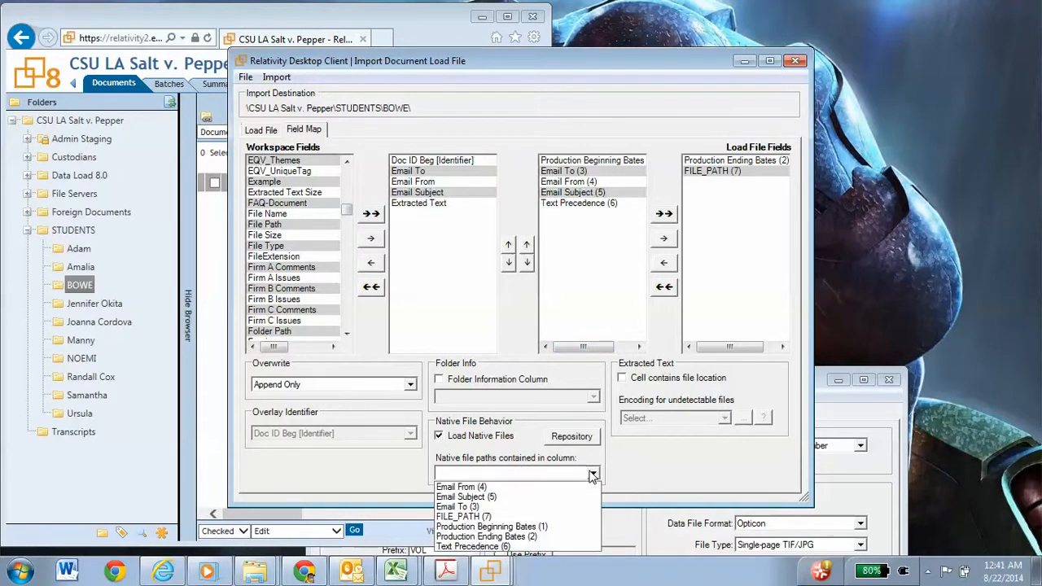
left_click(519, 516)
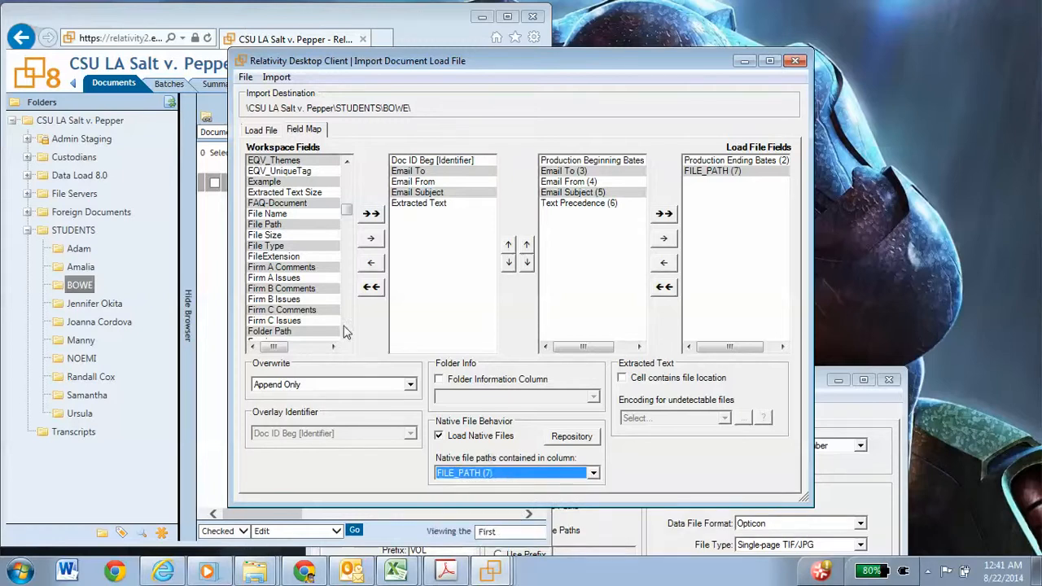
Step: Map the workspace field File Path to FILE_PATH by returning FILE_PATH to the mapping, and keep the overwrite mode at Append Only
double_click(278, 225)
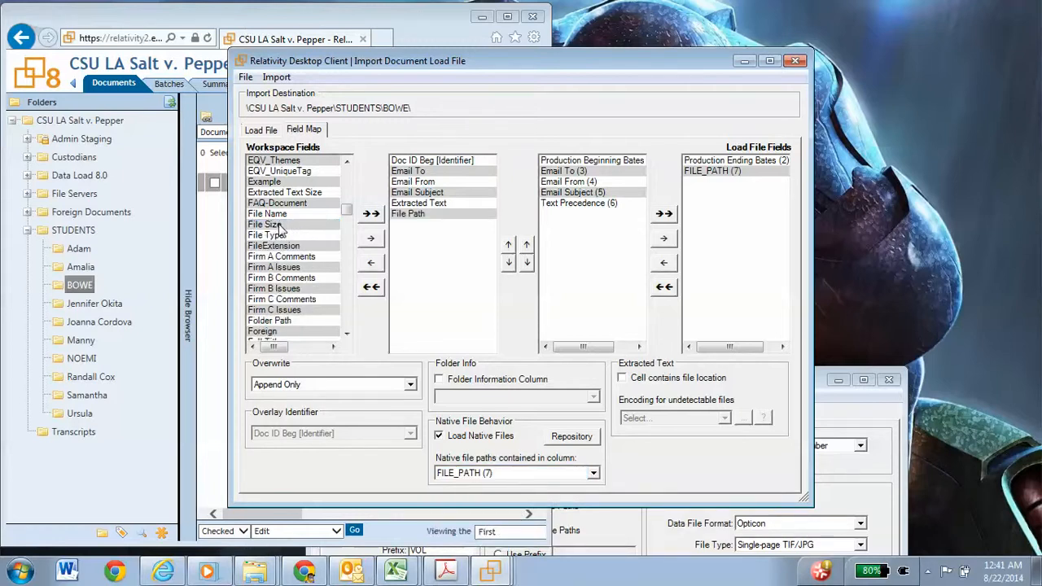
double_click(751, 166)
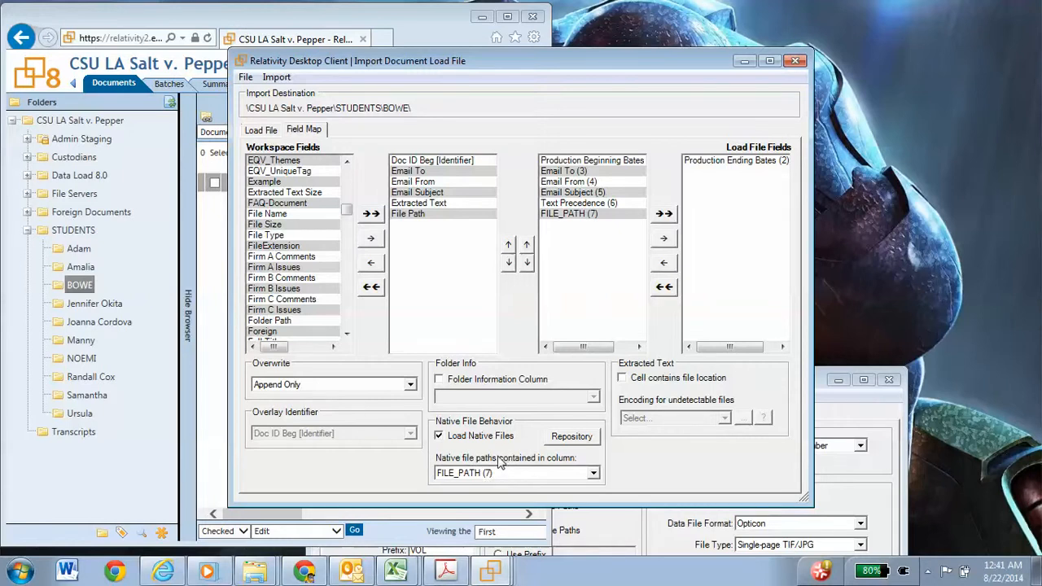
left_click(411, 386)
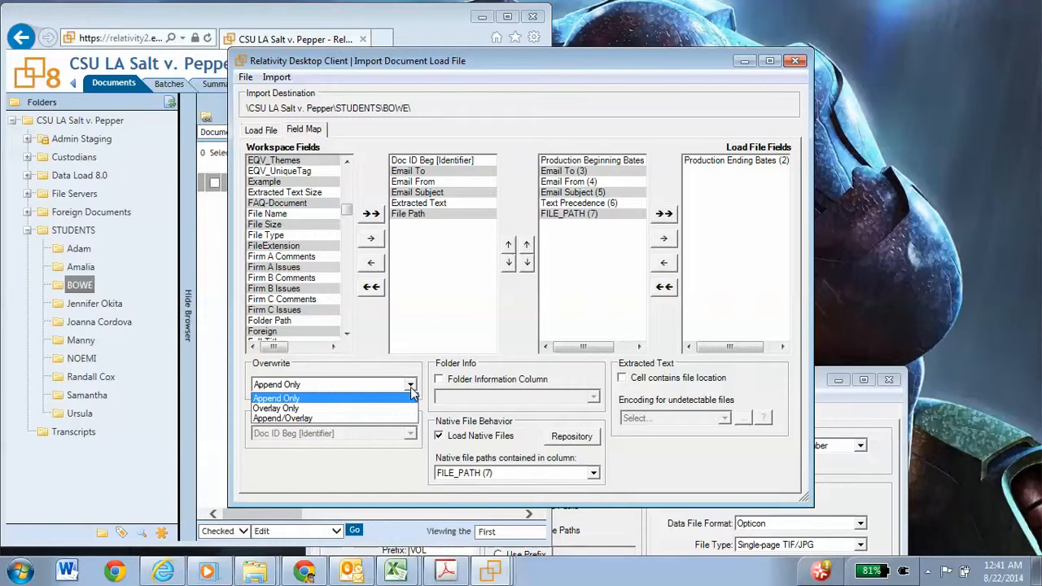
left_click(471, 388)
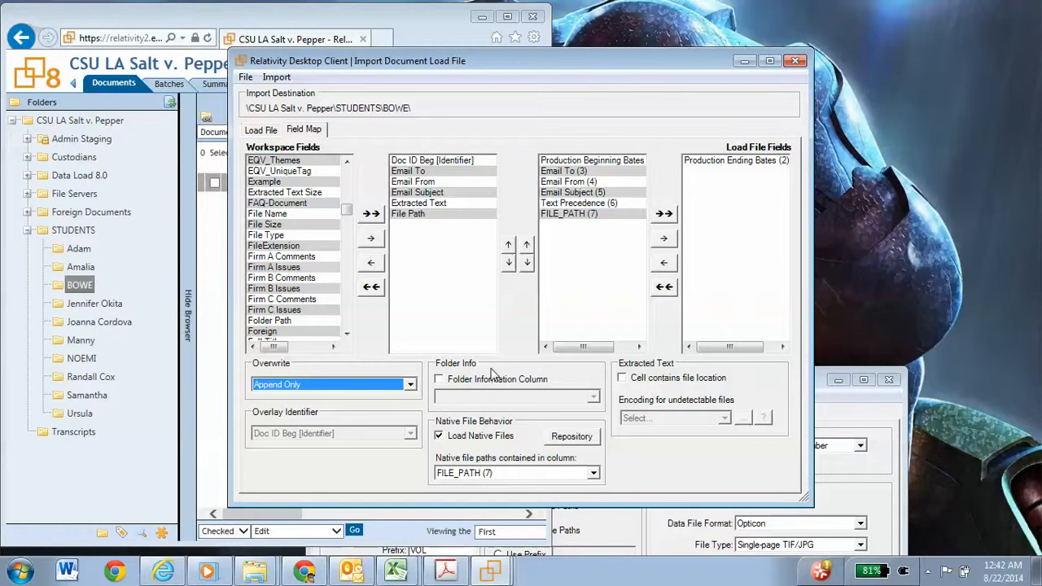
Step: Mark the extracted text cell as containing the file location and set the encoding for undetectable files to Western European (Windows)
left_click(622, 379)
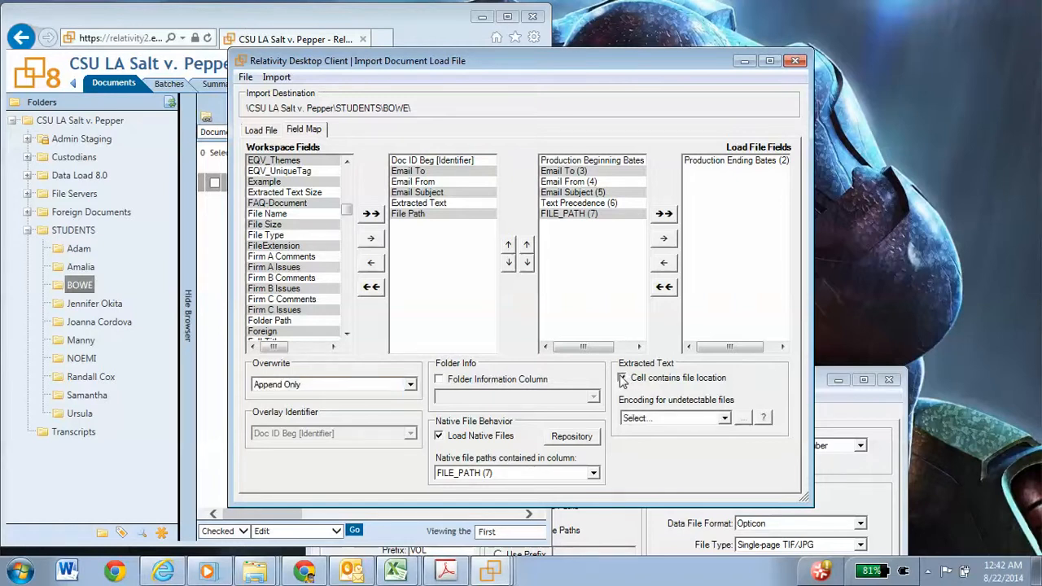
left_click(724, 418)
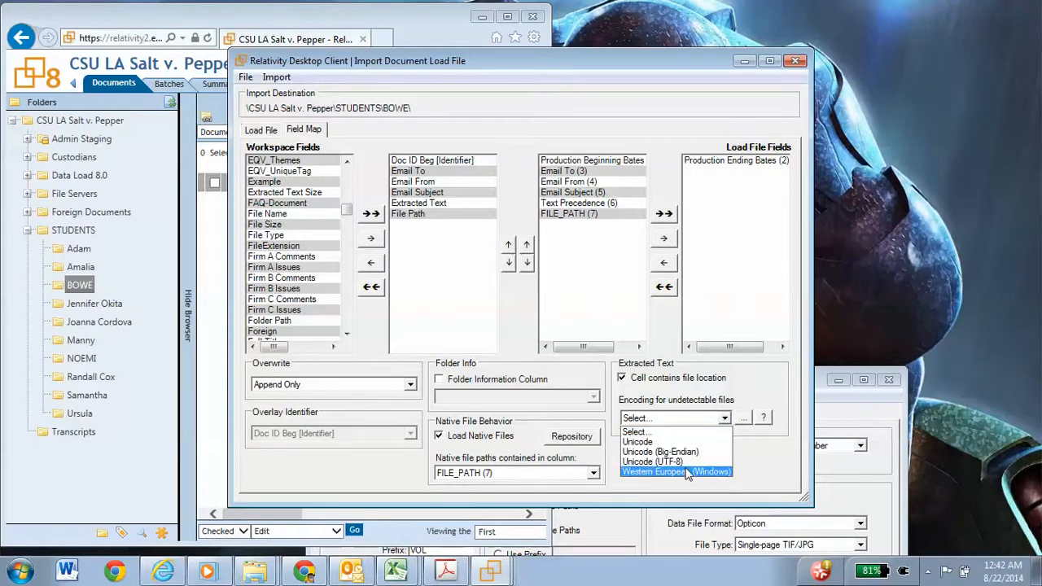
left_click(686, 472)
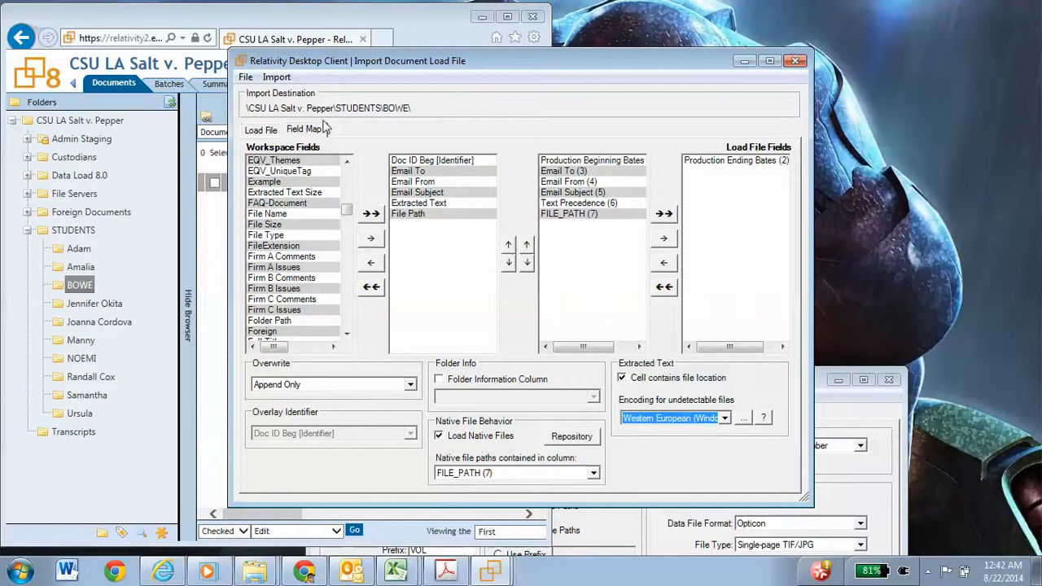
Step: Preview the load file for import errors and close the error preview
left_click(277, 79)
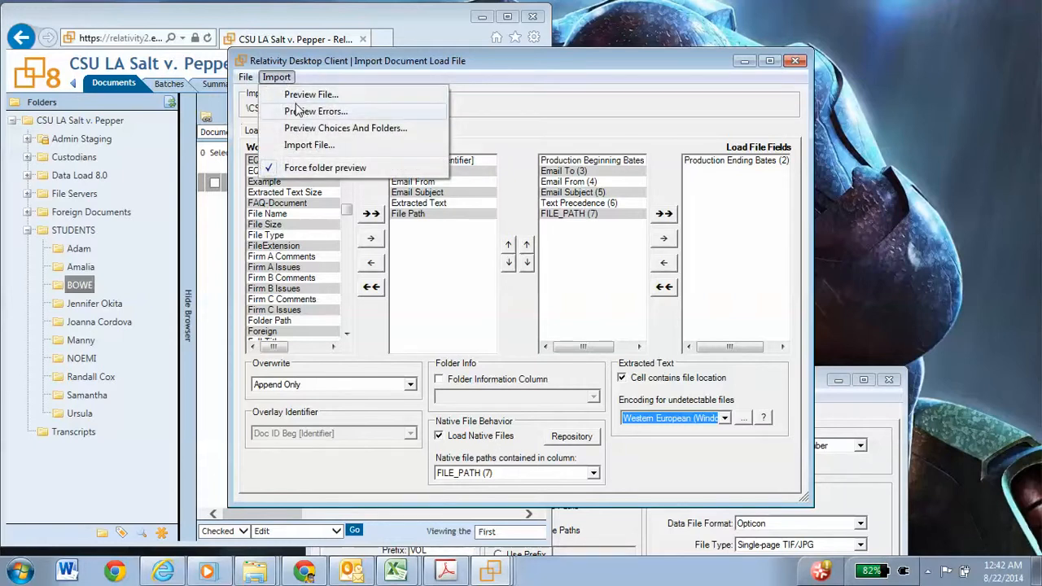
left_click(296, 113)
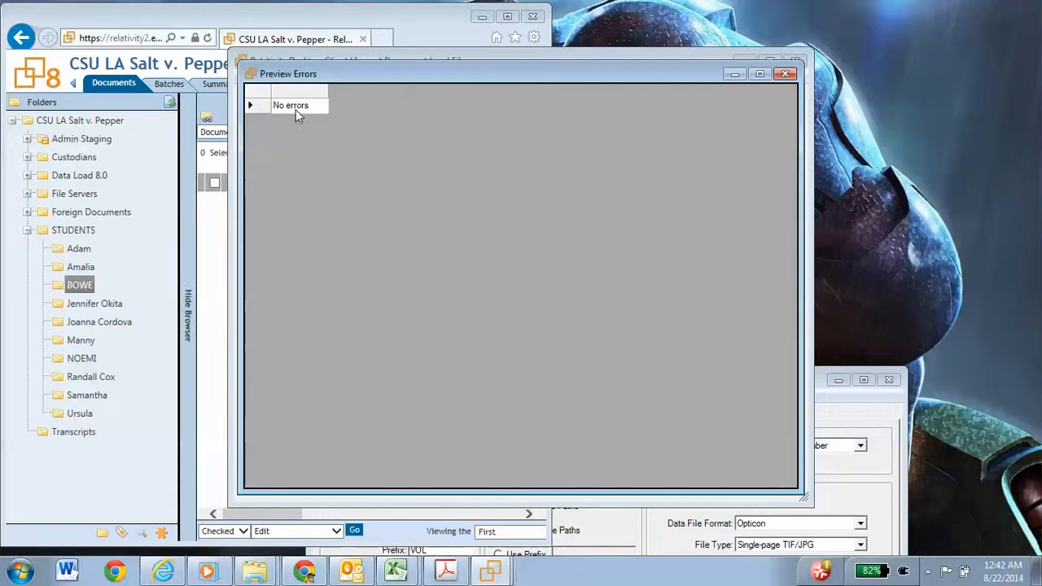
left_click(786, 75)
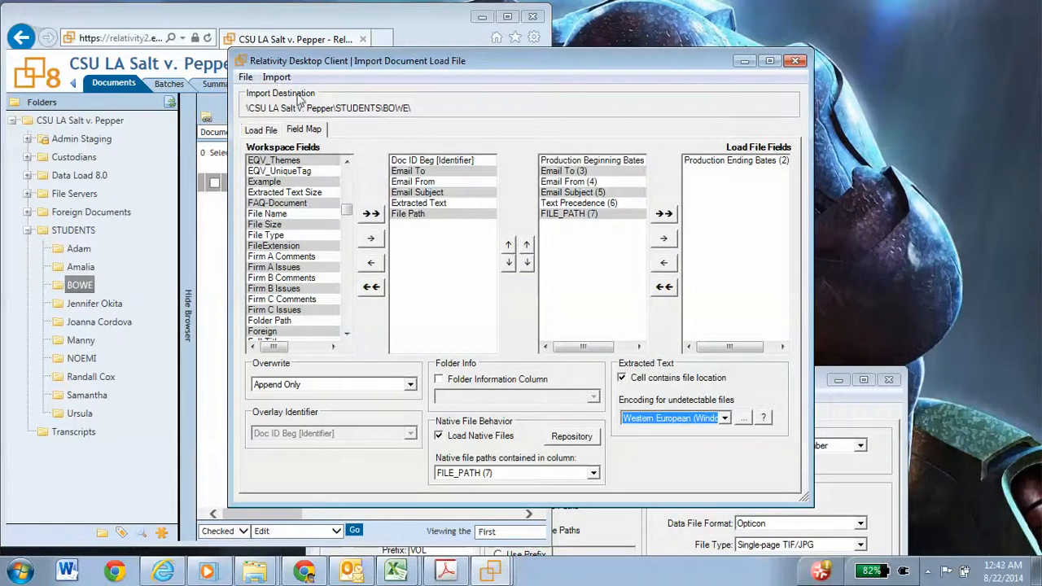
Step: Import the document load file into the student folder with the current field map and close the progress window once processing ends
left_click_drag(323, 61, 546, 46)
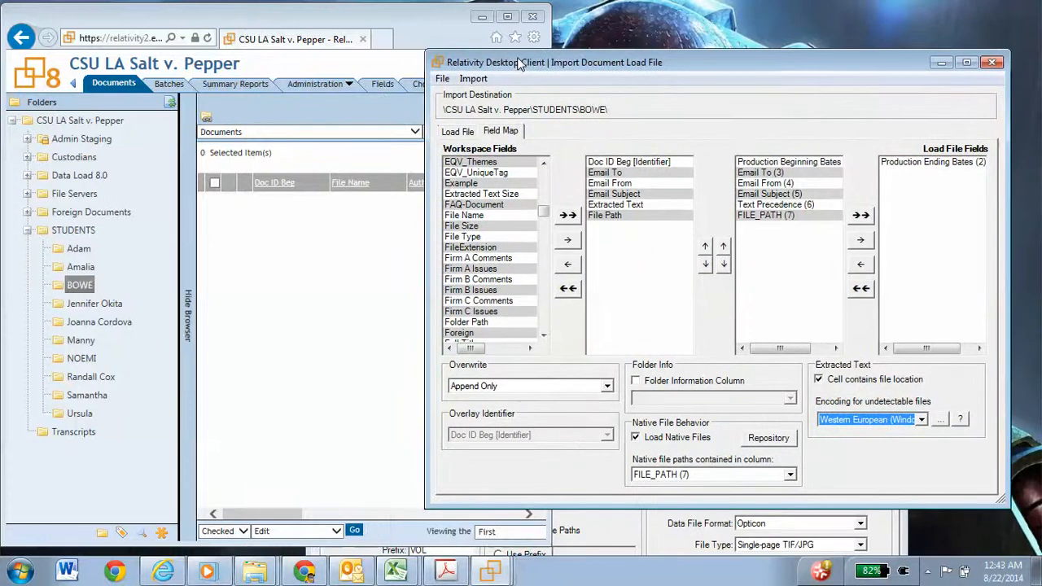
left_click(471, 79)
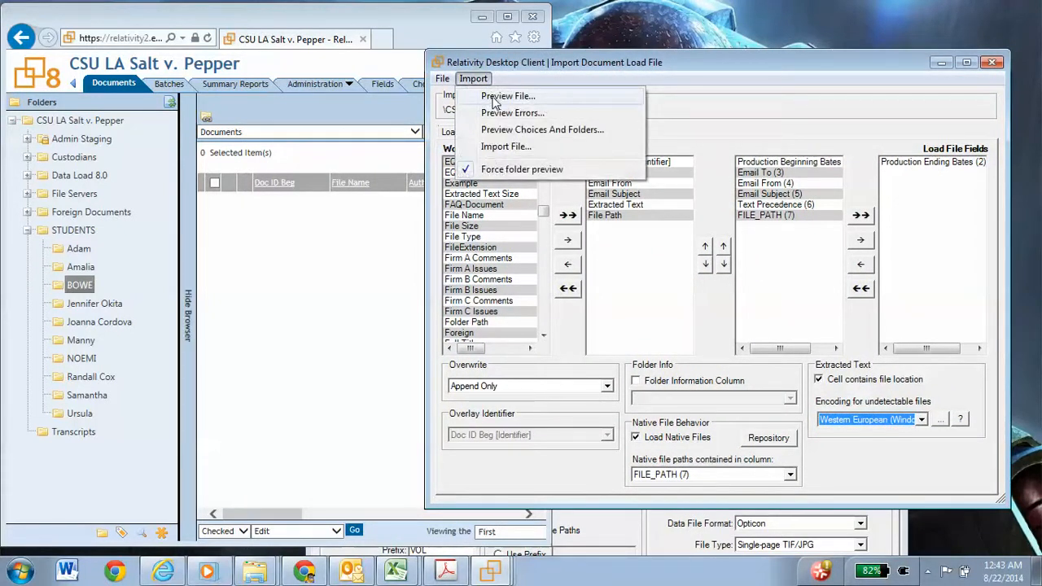
left_click(492, 147)
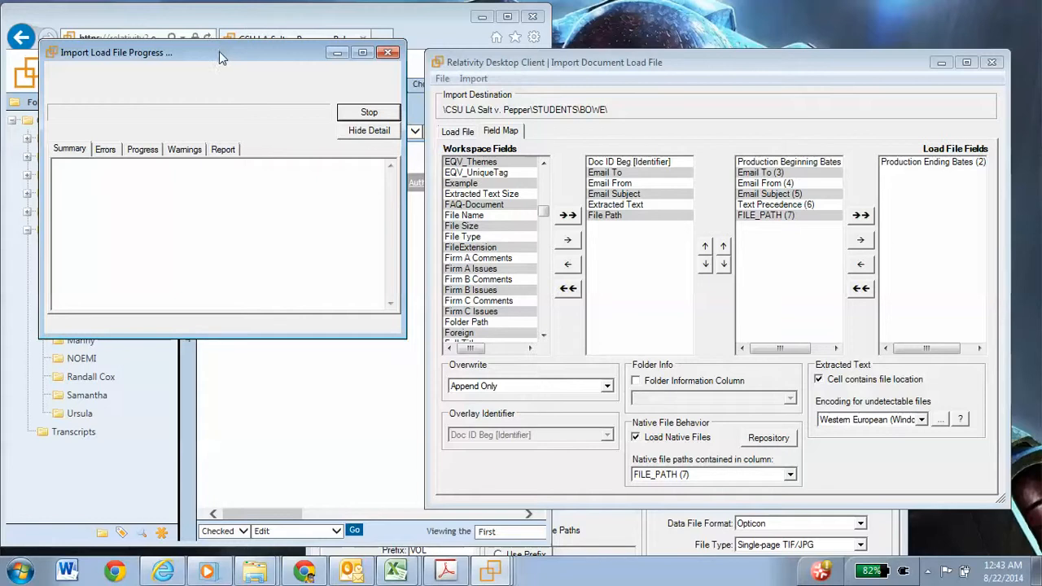
left_click_drag(219, 51, 570, 202)
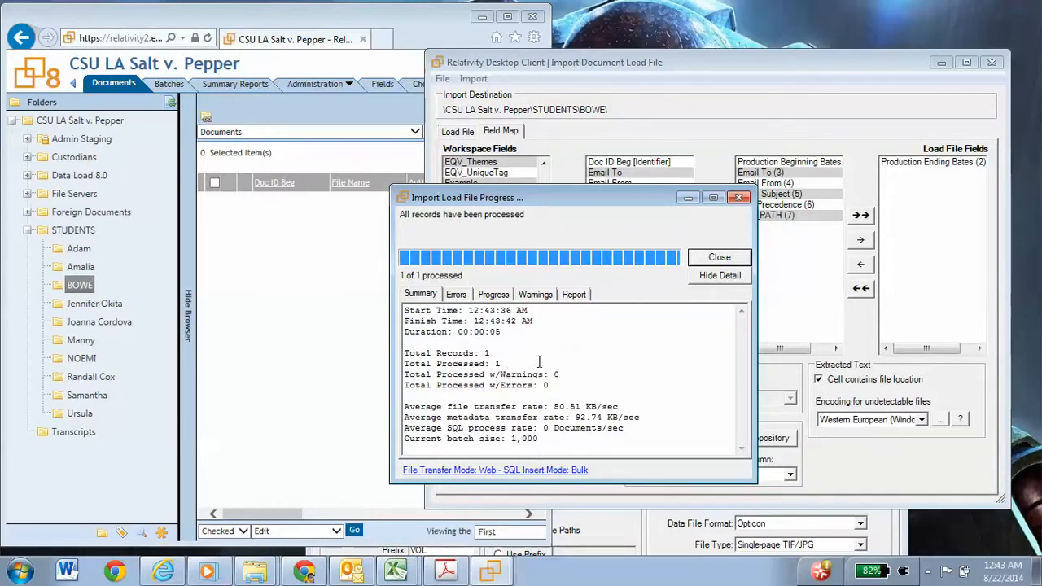
left_click(718, 258)
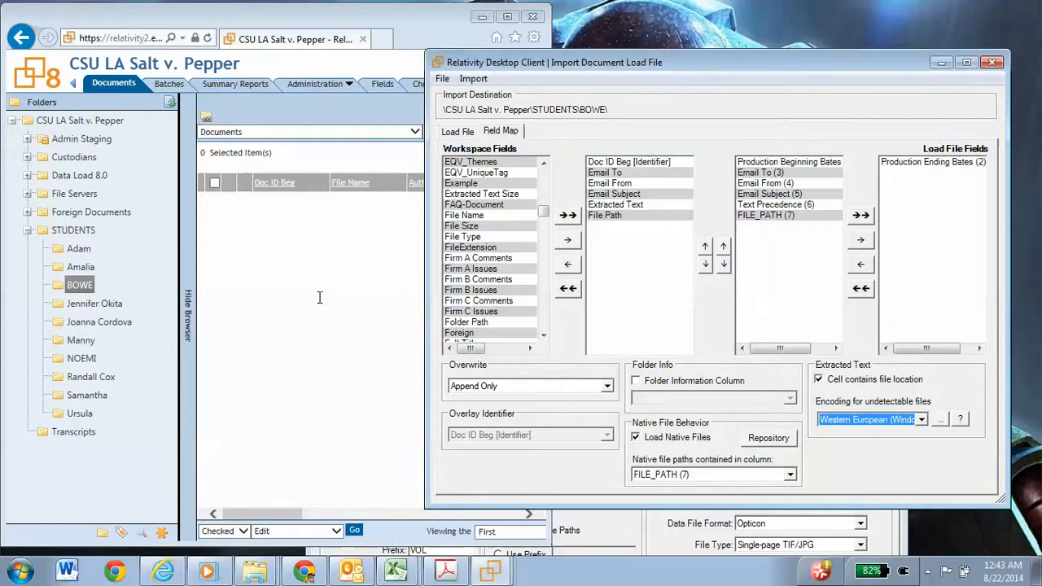
Step: Switch to the Relativity workspace in the browser, refresh the student folder's document list, and widen the window to show more columns
left_click(319, 298)
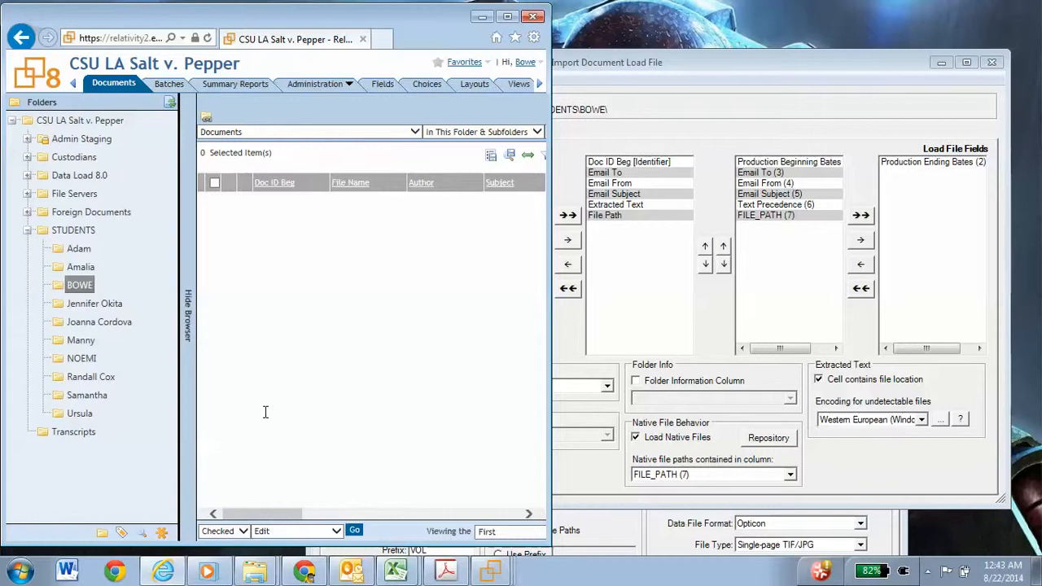
key("F5")
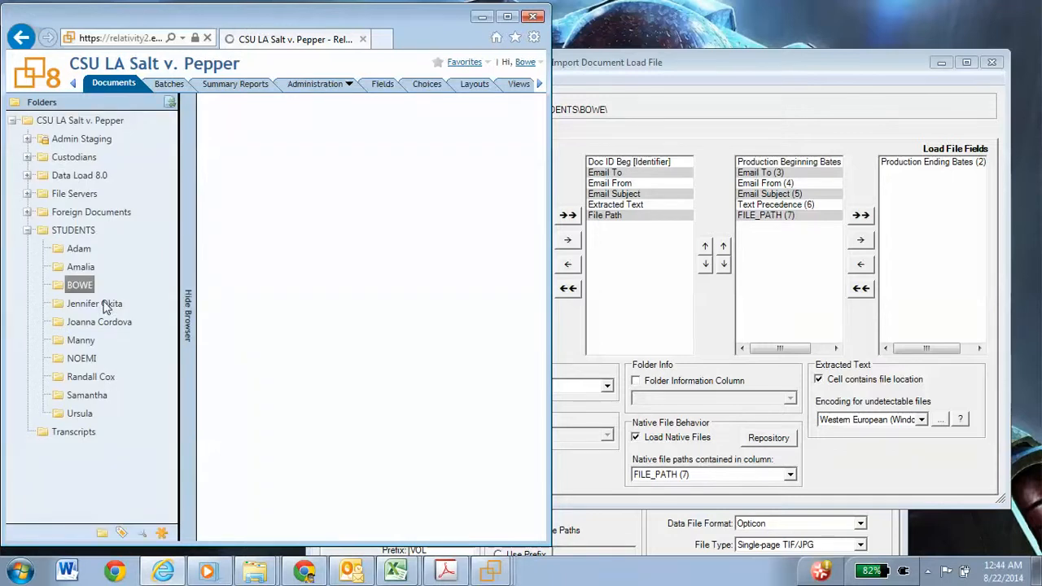
left_click(79, 285)
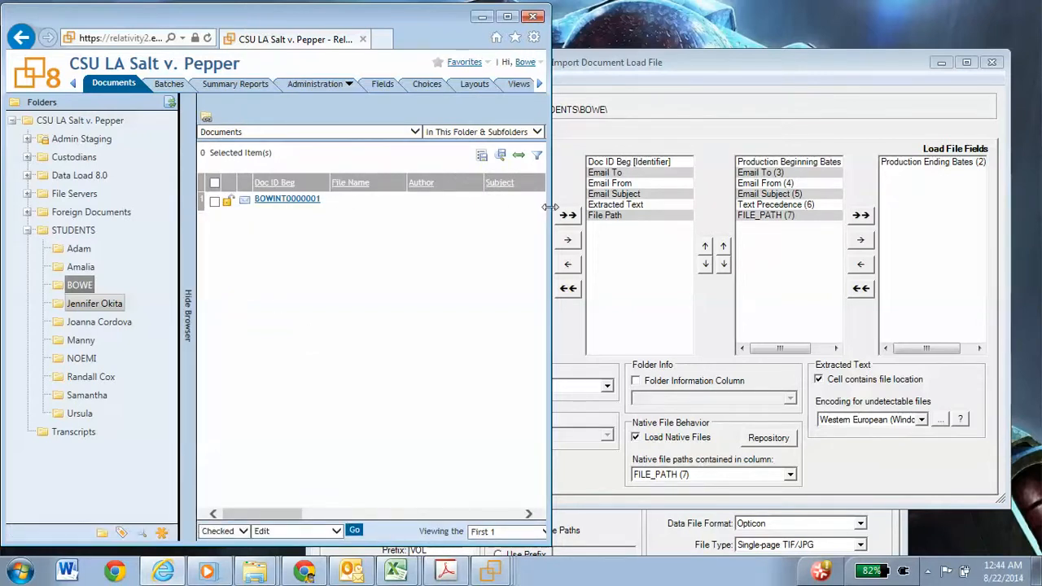
left_click_drag(548, 207, 710, 224)
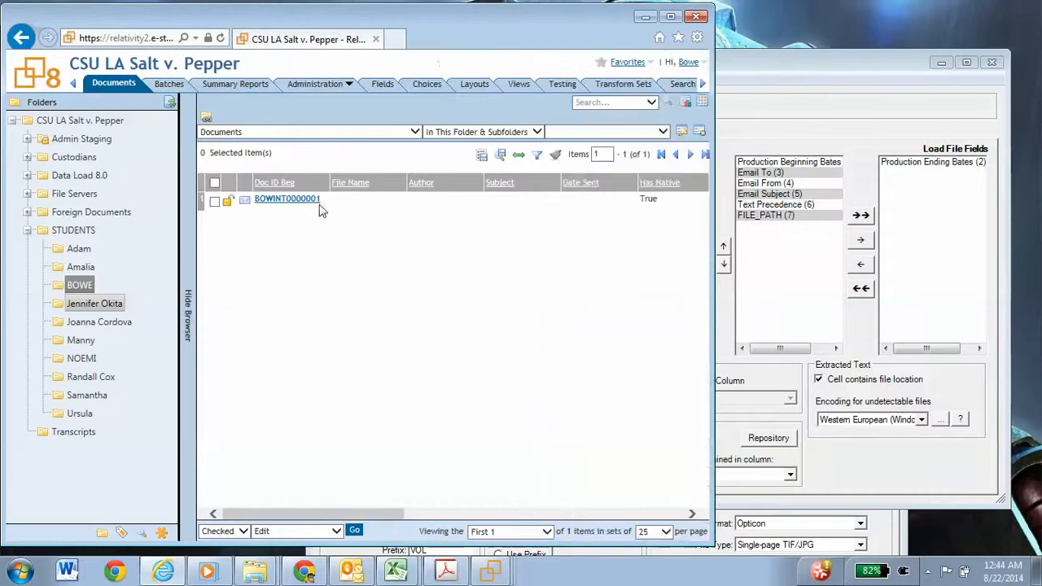
Step: Open the imported document to view its extracted text, and minimize the browser to return to Relativity Desktop Client
left_click(297, 204)
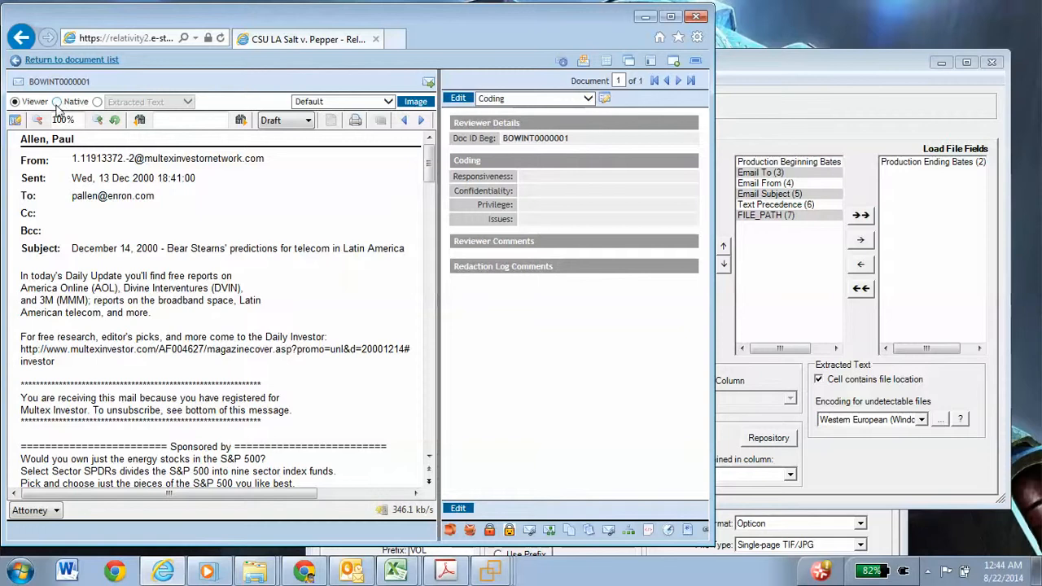
left_click(96, 102)
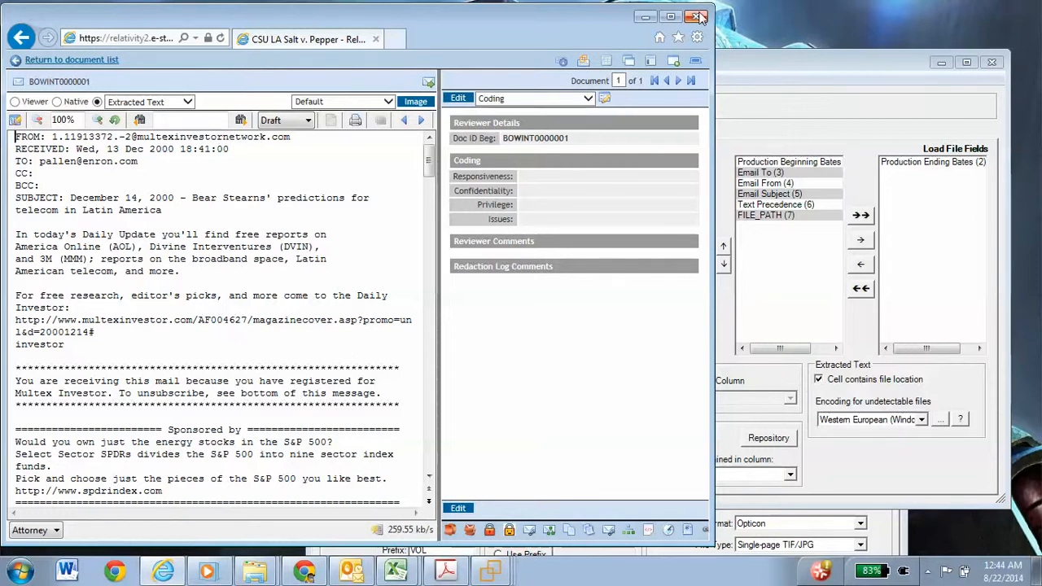
left_click(645, 17)
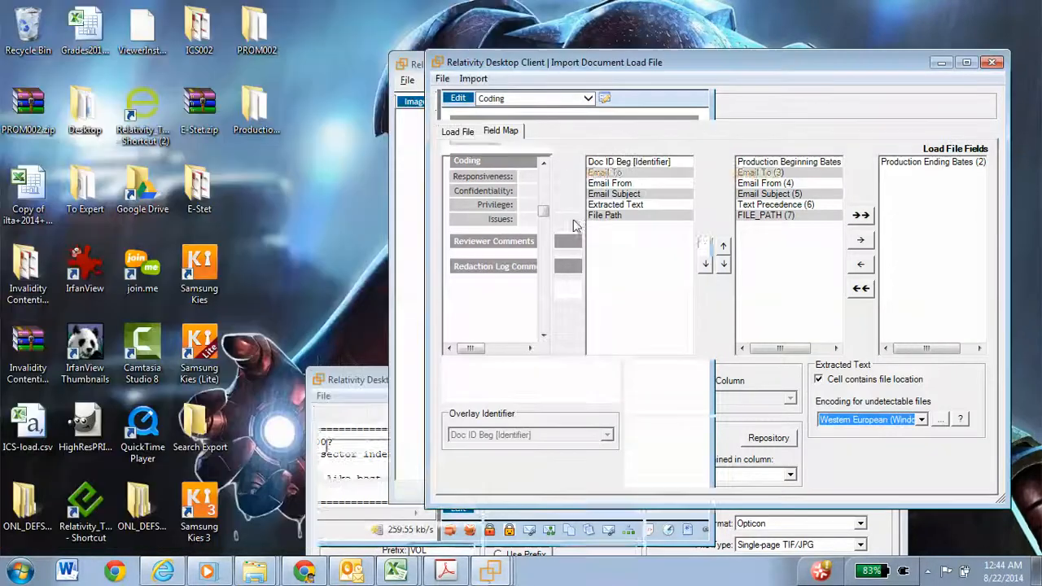
mouse_move(492, 572)
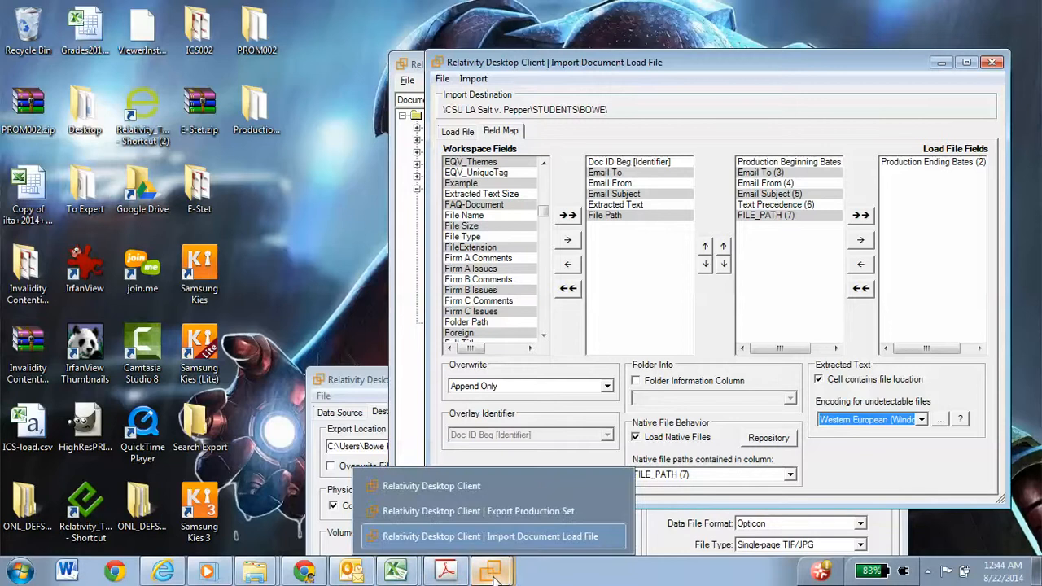